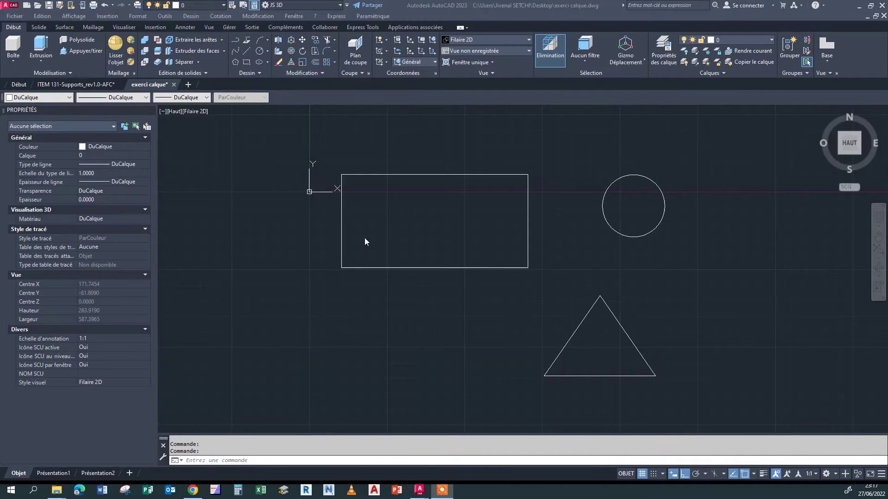
pyautogui.moveTo(424, 217)
pyautogui.mouseDown(button='middle')
pyautogui.moveTo(425, 243)
pyautogui.moveTo(398, 247)
pyautogui.mouseUp(button='middle')
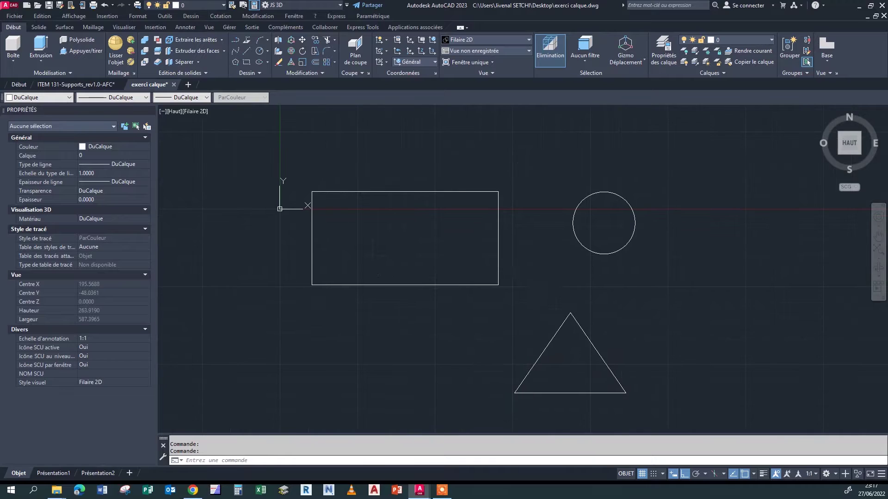
pyautogui.moveTo(462, 253)
pyautogui.mouseDown(button='middle')
pyautogui.moveTo(463, 238)
pyautogui.moveTo(475, 248)
pyautogui.mouseUp(button='middle')
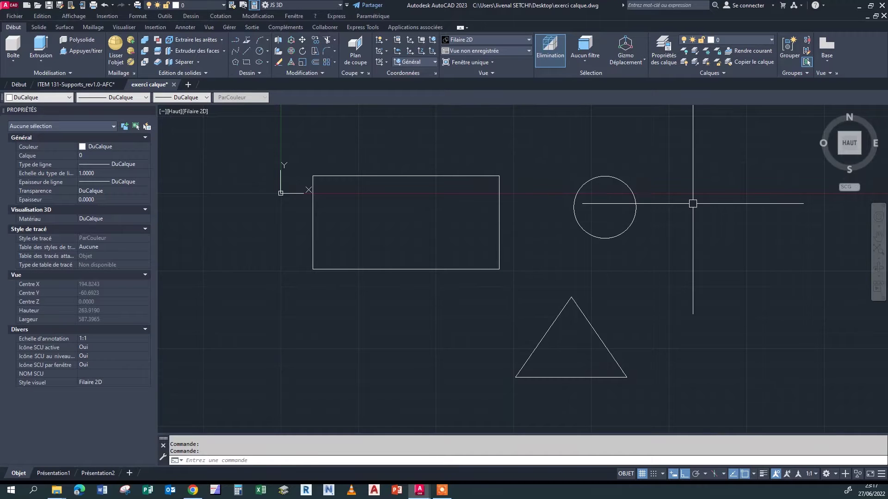
pyautogui.moveTo(547, 264)
pyautogui.mouseDown(button='middle')
pyautogui.moveTo(574, 275)
pyautogui.moveTo(543, 258)
pyautogui.moveTo(555, 269)
pyautogui.mouseUp(button='middle')
pyautogui.click(575, 236)
pyautogui.click(505, 246)
pyautogui.click(558, 235)
pyautogui.click(470, 234)
pyautogui.click(630, 201)
pyautogui.press('Escape')
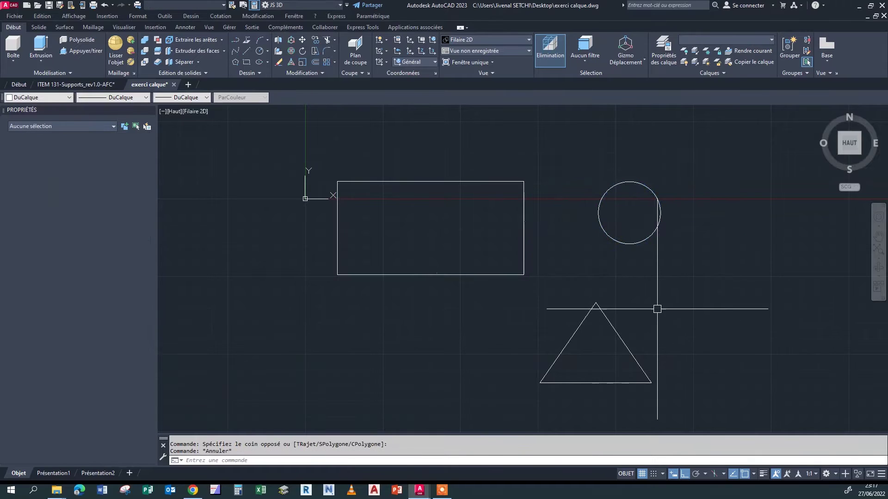
pyautogui.click(654, 300)
pyautogui.click(591, 340)
pyautogui.press('Escape')
pyautogui.moveTo(632, 301); pyautogui.dragTo(639, 327, button='middle')
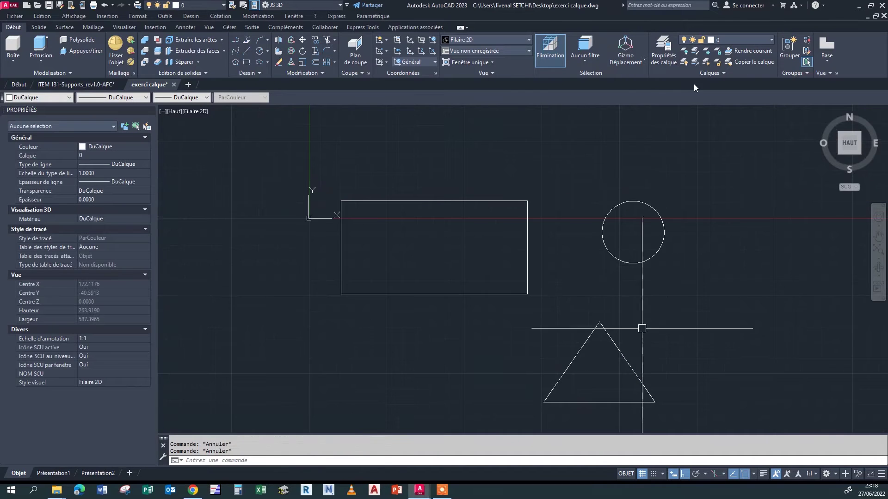
pyautogui.scroll(2, 646, 257)
pyautogui.moveTo(647, 258); pyautogui.dragTo(675, 238, button='middle')
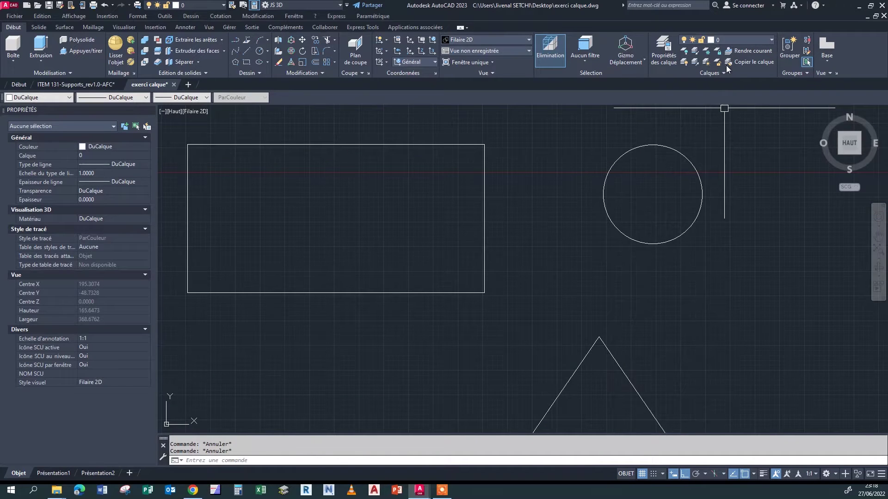
# - Open the layer properties manager and list all used layers
pyautogui.click(664, 59)
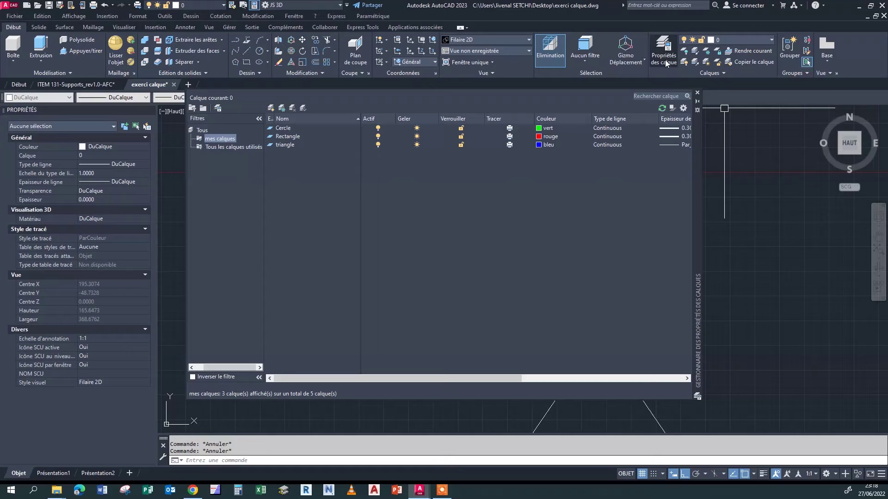
pyautogui.click(225, 148)
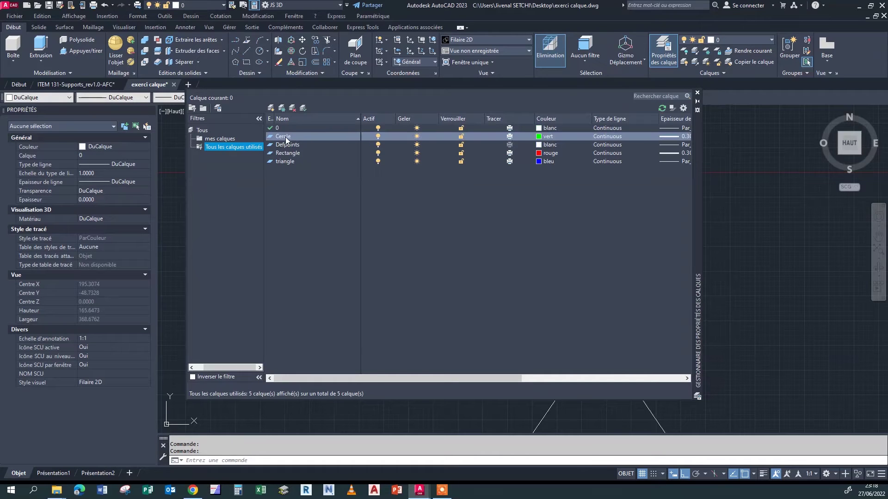
pyautogui.click(290, 153)
pyautogui.click(290, 161)
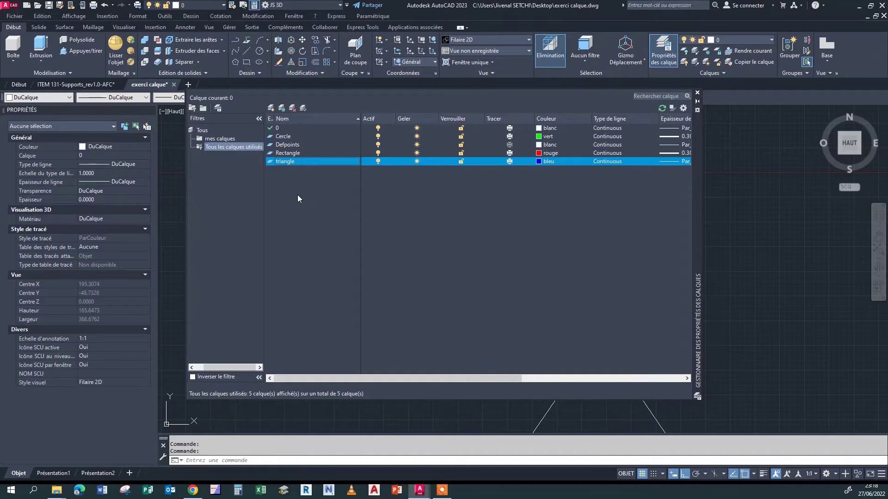
pyautogui.rightClick(287, 163)
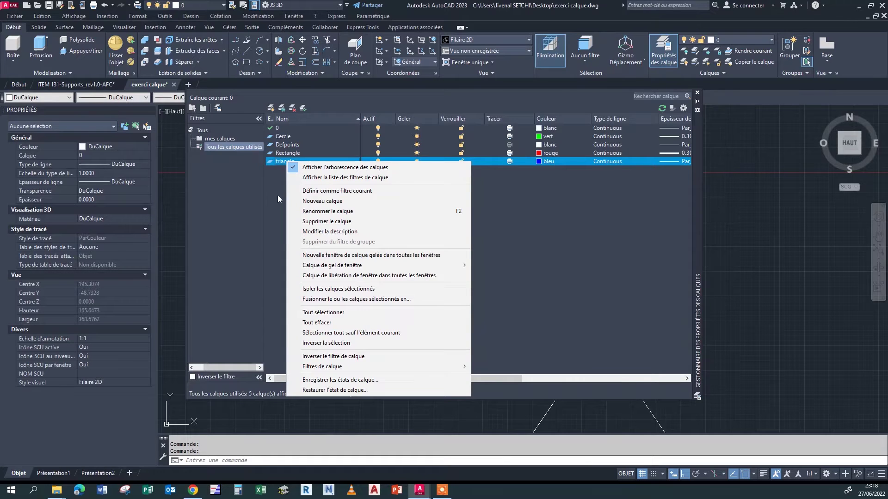
pyautogui.click(285, 149)
pyautogui.click(274, 129)
pyautogui.rightClick(274, 129)
pyautogui.click(267, 179)
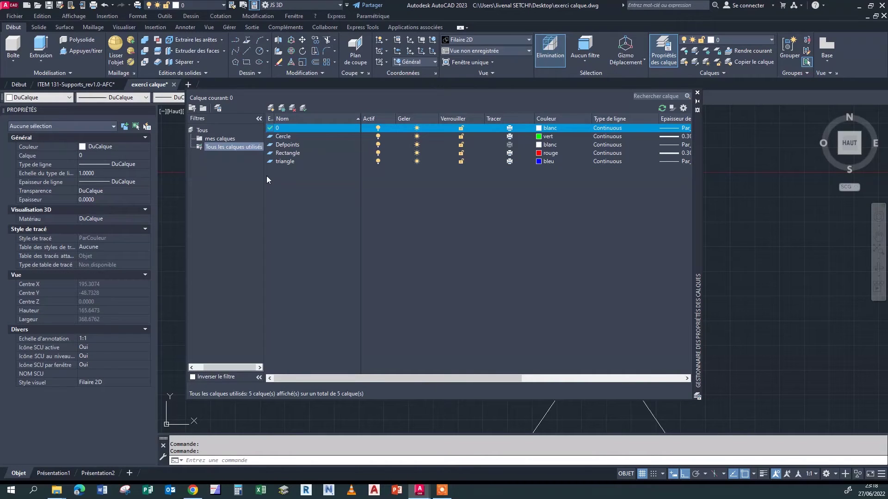
# - Try to delete the Cercle layer in the layer properties manager
pyautogui.click(286, 137)
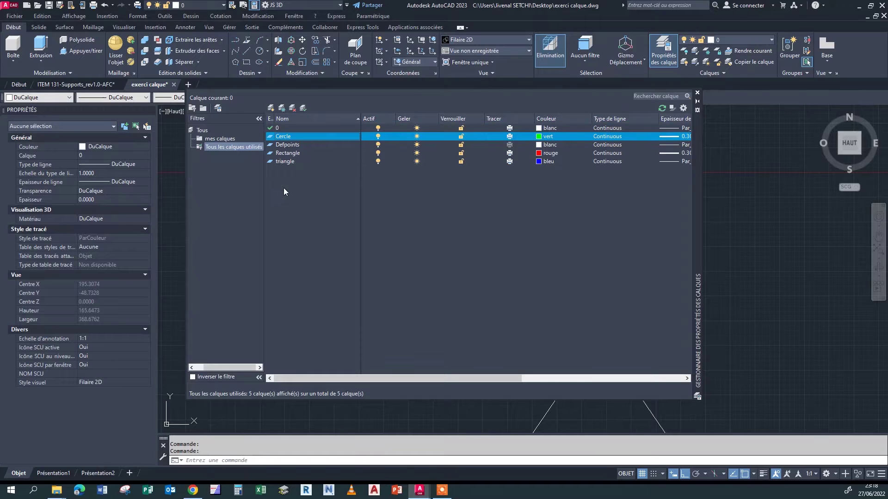
pyautogui.rightClick(286, 139)
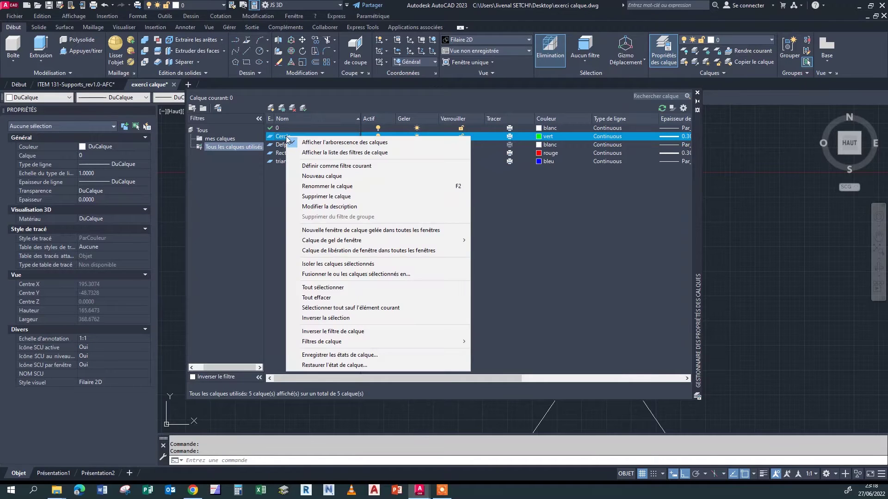
pyautogui.click(327, 198)
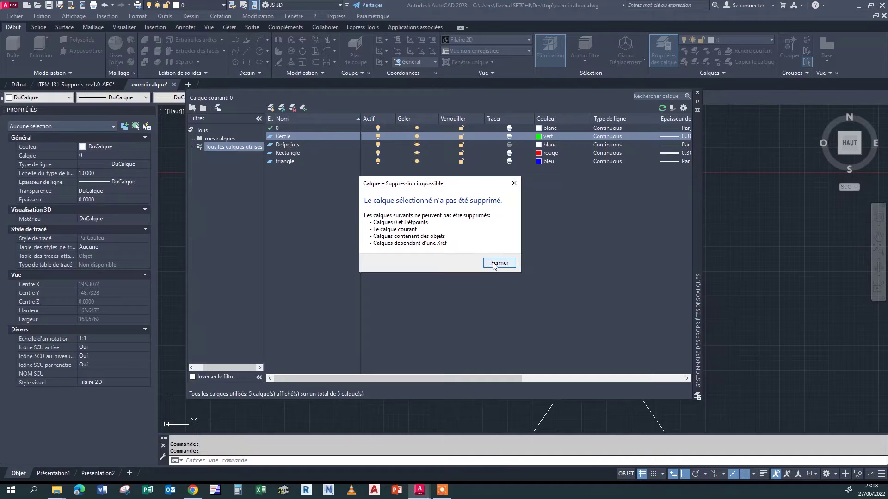
pyautogui.click(495, 264)
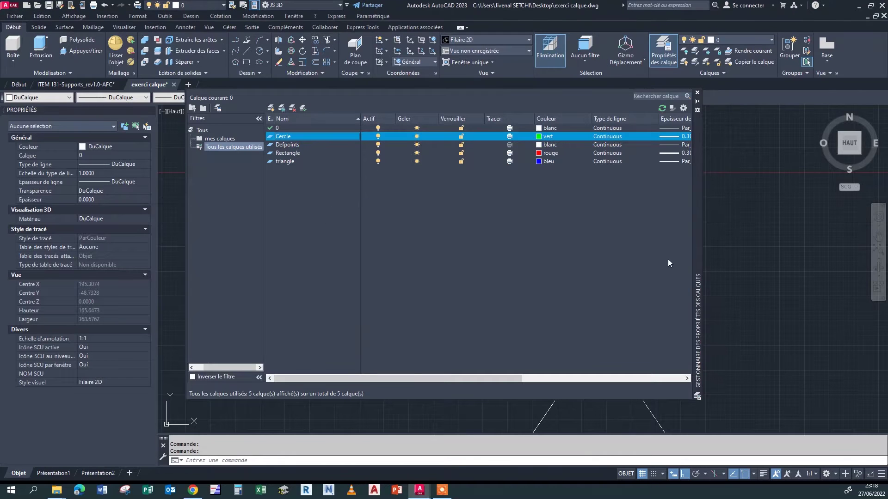
# - Create a new layer and name it polygone
pyautogui.moveTo(700, 166); pyautogui.dragTo(721, 185)
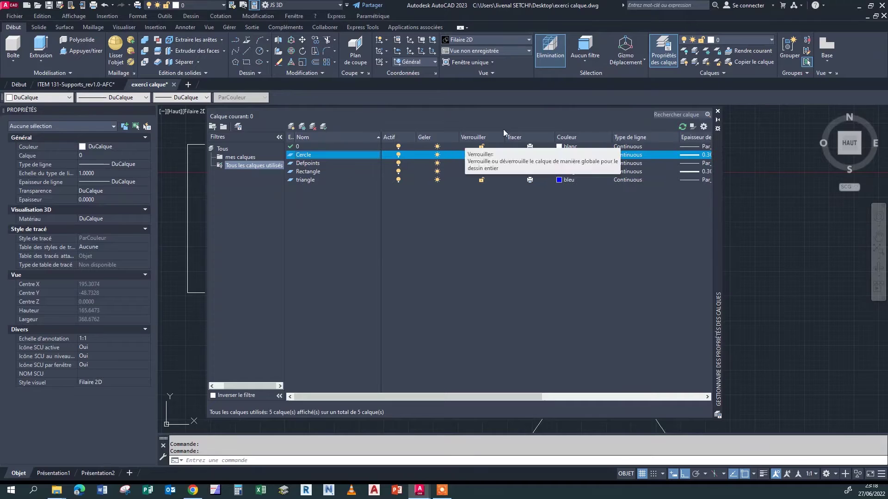
pyautogui.hotkey('alt', 'n')
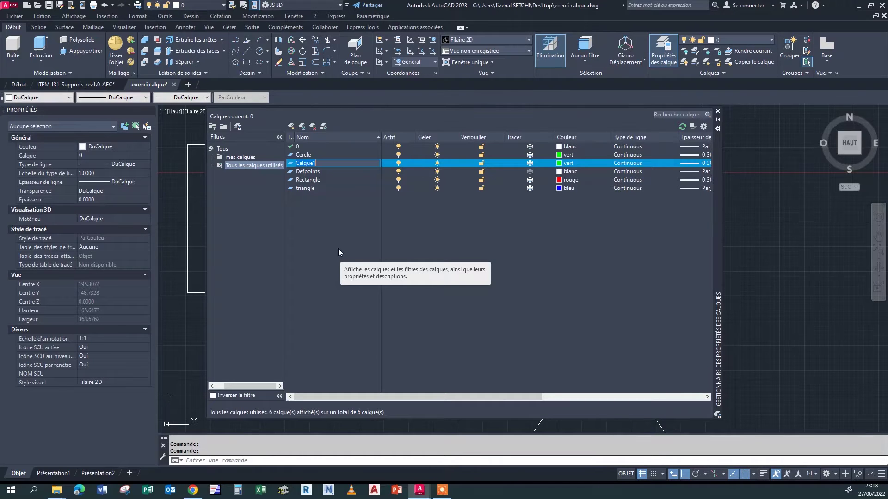
pyautogui.press('BackSpace')
pyautogui.press('BackSpace')
pyautogui.press('BackSpace')
pyautogui.press('BackSpace')
pyautogui.press('BackSpace')
pyautogui.press('BackSpace')
pyautogui.press('BackSpace')
pyautogui.write('ex')
pyautogui.press('Return')
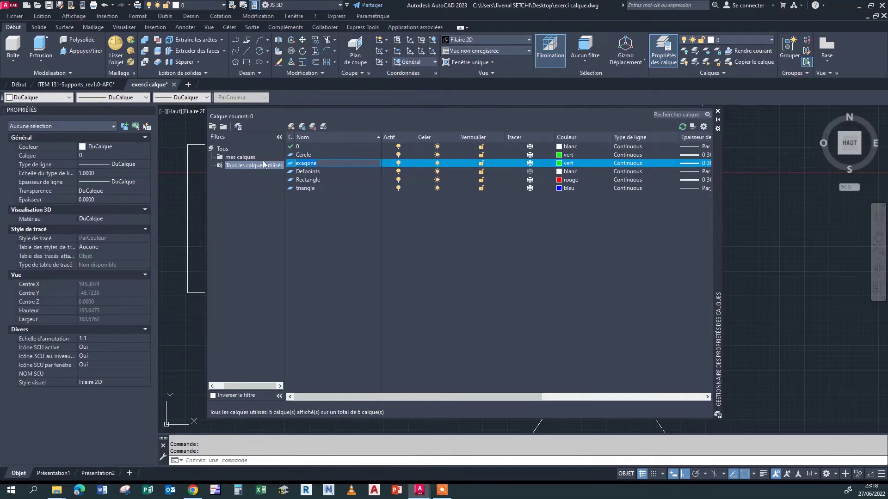
pyautogui.write('polygon')
# - Set the polygone layer's colour to magenta and its lineweight to 0.30 mm
pyautogui.click(560, 163)
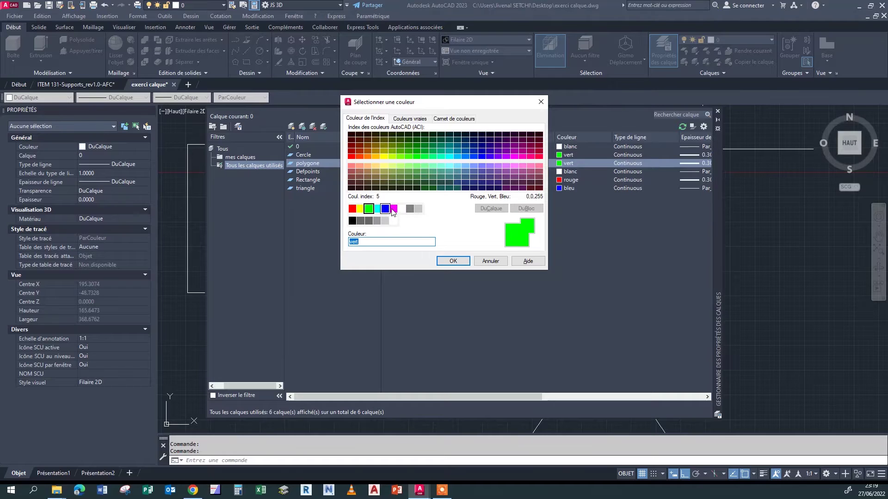
pyautogui.click(393, 209)
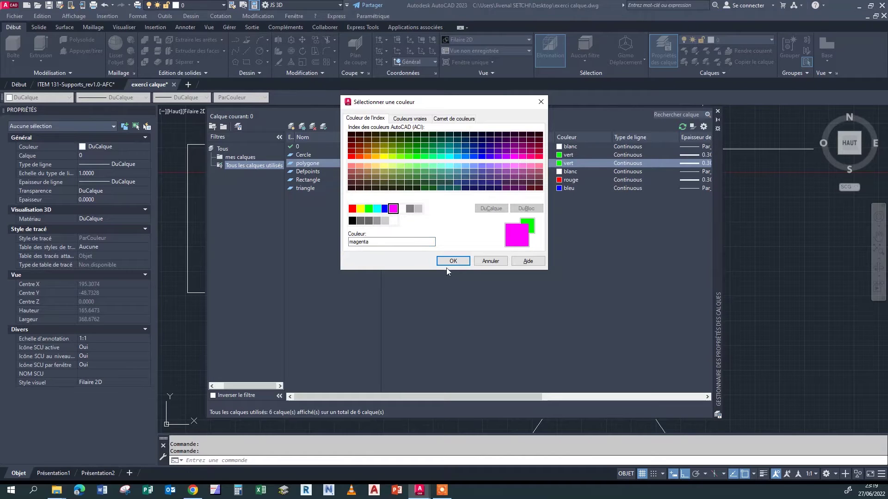
pyautogui.click(448, 262)
pyautogui.moveTo(516, 396); pyautogui.dragTo(588, 400)
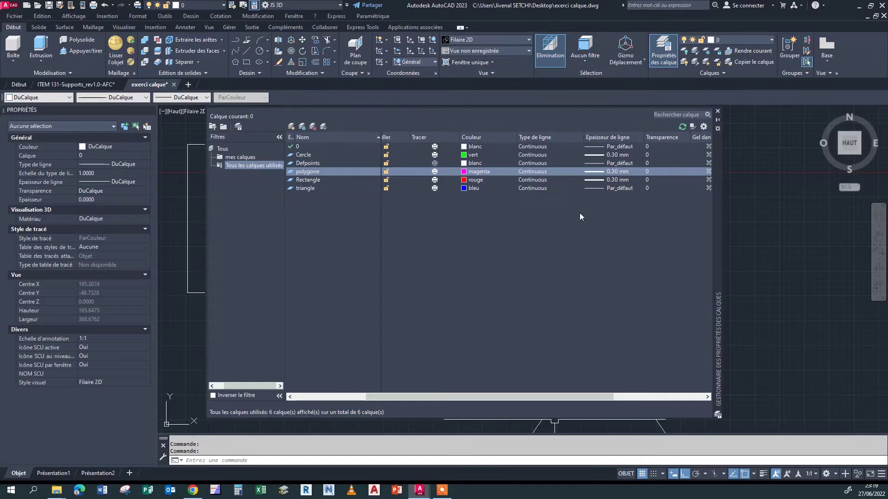
pyautogui.click(595, 171)
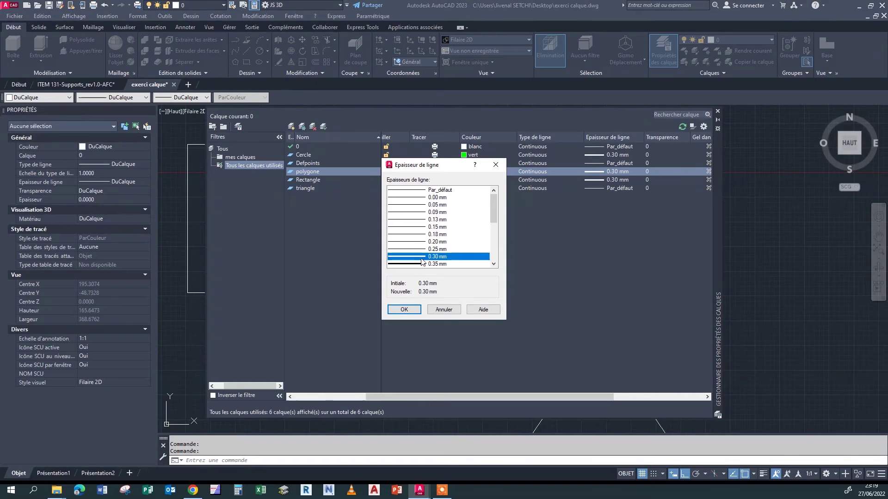
pyautogui.click(404, 309)
# - Set the polygone layer's linetype to CACHEX2 and close the layer properties manager
pyautogui.moveTo(532, 397); pyautogui.dragTo(565, 397)
pyautogui.click(487, 172)
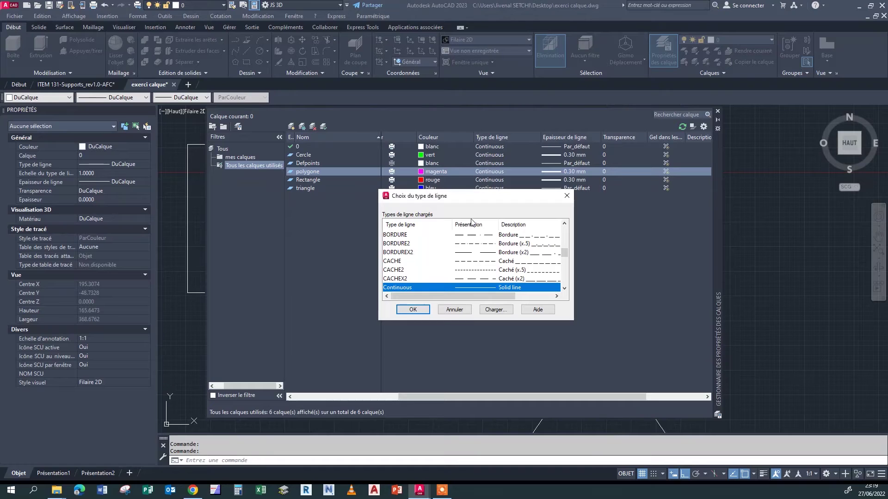
pyautogui.click(488, 279)
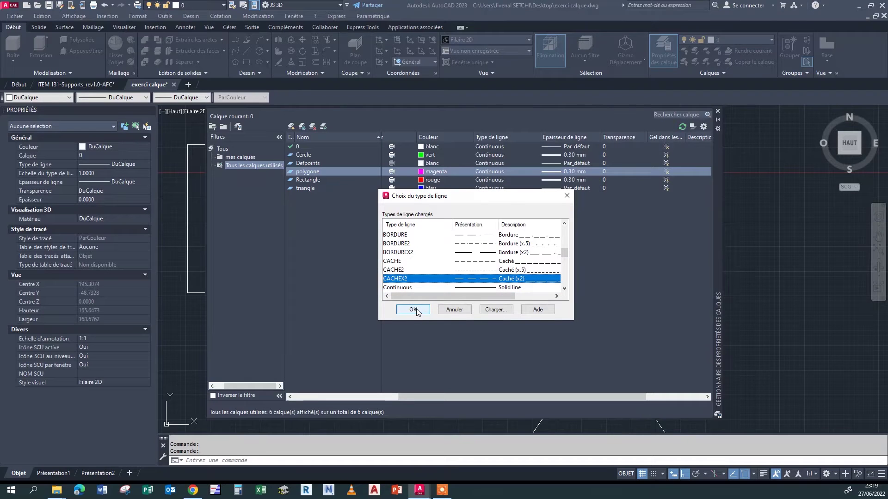
pyautogui.moveTo(564, 253); pyautogui.dragTo(573, 232)
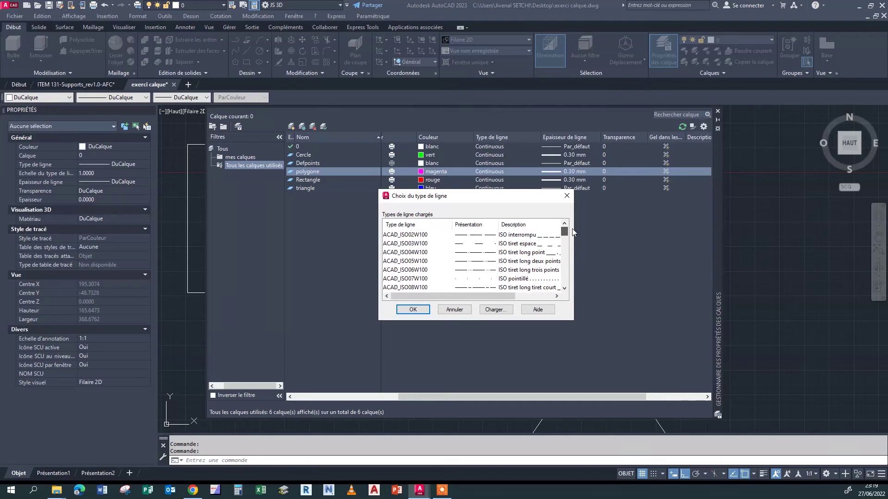
pyautogui.click(413, 310)
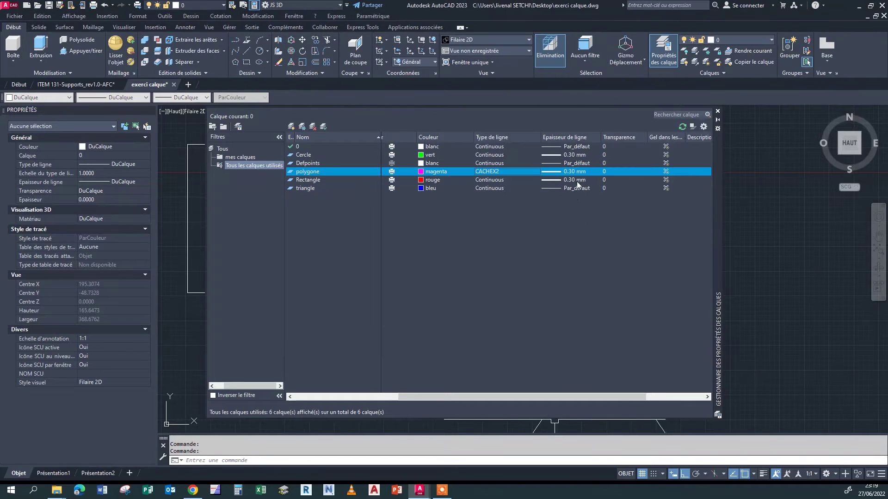
pyautogui.moveTo(645, 395); pyautogui.dragTo(553, 383)
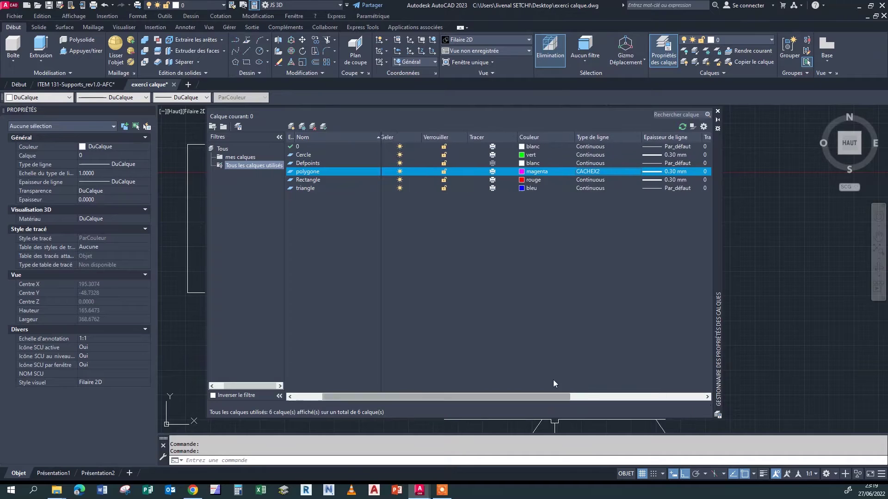
pyautogui.click(718, 111)
# - Draw a 6-sided polygon inscribed in a circle, to the right of the existing circle and triangle
pyautogui.scroll(-3, 545, 248)
pyautogui.press('Escape')
pyautogui.press('Escape')
pyautogui.scroll(3, 611, 285)
pyautogui.moveTo(482, 235); pyautogui.dragTo(489, 234, button='middle')
pyautogui.moveTo(634, 256); pyautogui.dragTo(594, 253, button='middle')
pyautogui.write('poly')
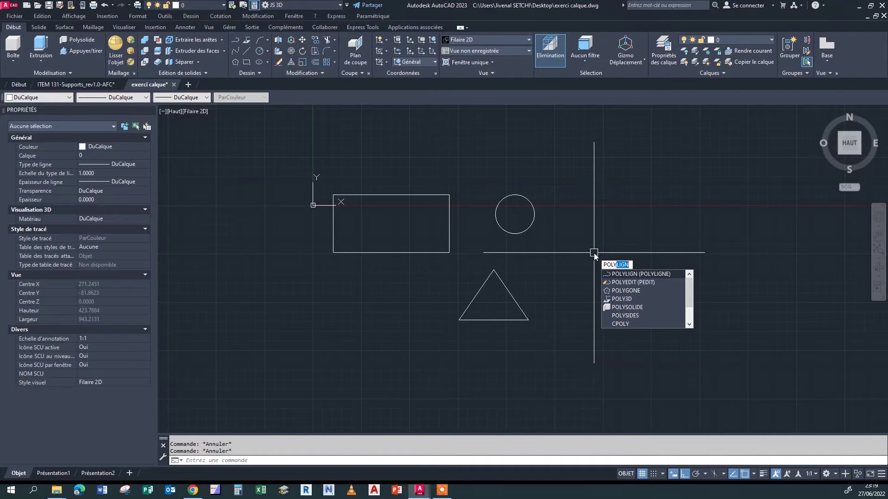
pyautogui.click(626, 291)
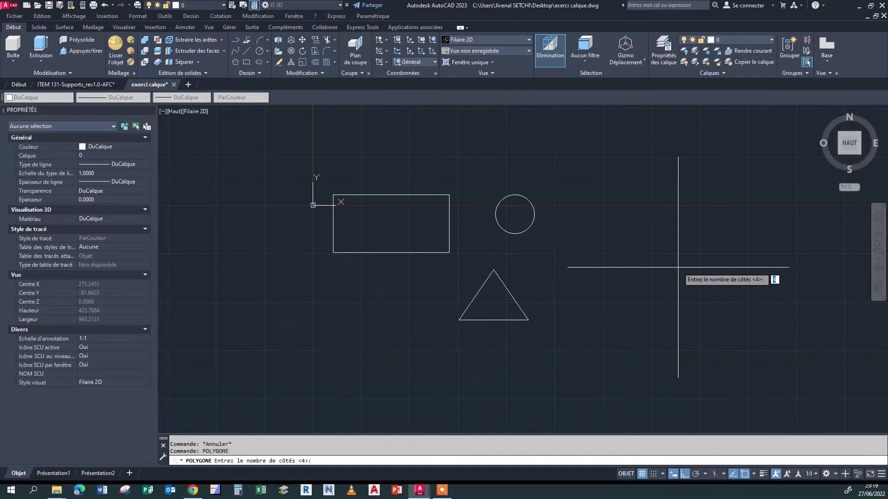
pyautogui.press('Return')
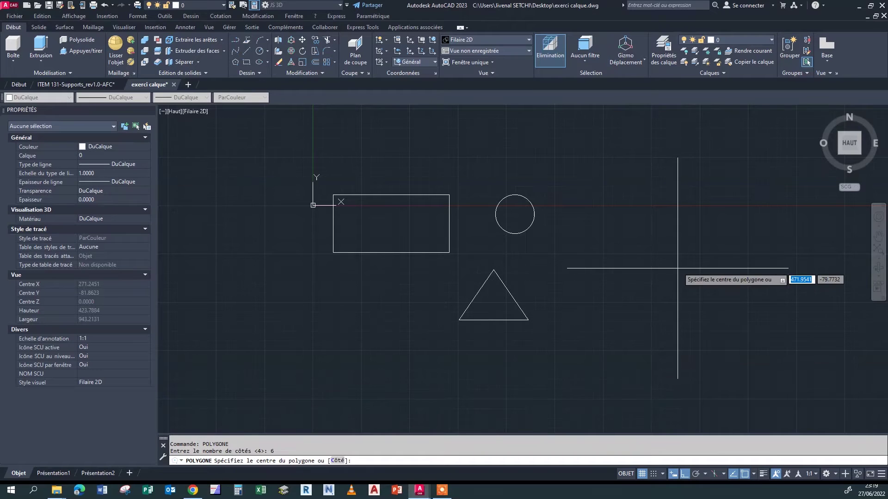
pyautogui.click(645, 262)
pyautogui.click(675, 278)
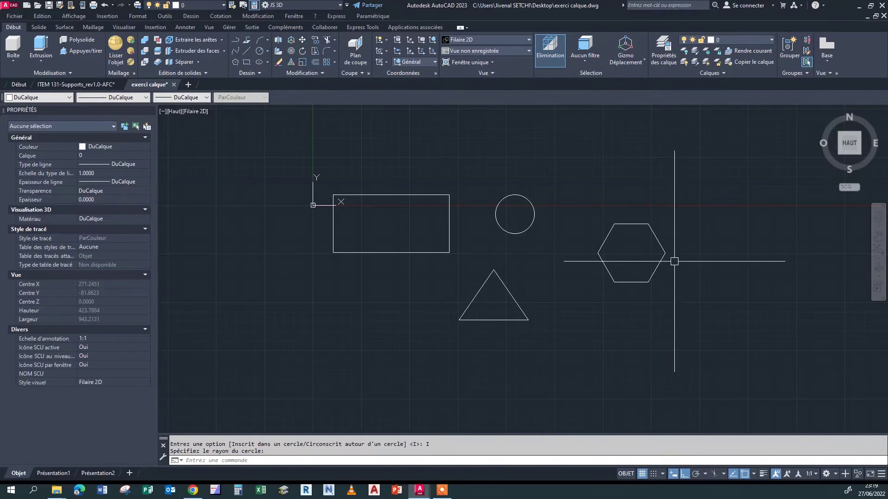
pyautogui.moveTo(679, 273); pyautogui.dragTo(663, 272, button='middle')
pyautogui.scroll(4, 625, 268)
pyautogui.moveTo(602, 256); pyautogui.dragTo(605, 270, button='middle')
pyautogui.scroll(-4, 604, 269)
pyautogui.click(658, 231)
pyautogui.click(589, 270)
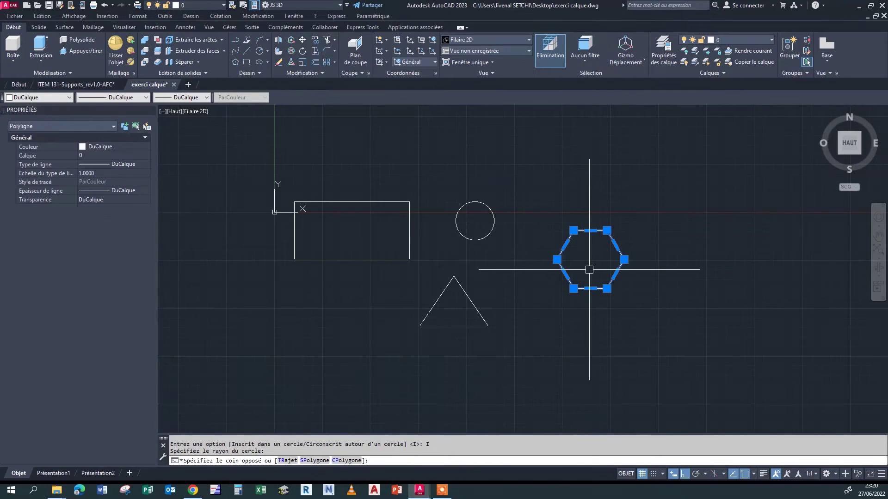
pyautogui.press('Escape')
pyautogui.moveTo(654, 247); pyautogui.dragTo(674, 258, button='middle')
pyautogui.moveTo(573, 266); pyautogui.dragTo(620, 258, button='middle')
pyautogui.moveTo(436, 287); pyautogui.dragTo(467, 279, button='middle')
# - Assign the rectangle to the Rectangle layer and clear the selection
pyautogui.click(468, 279)
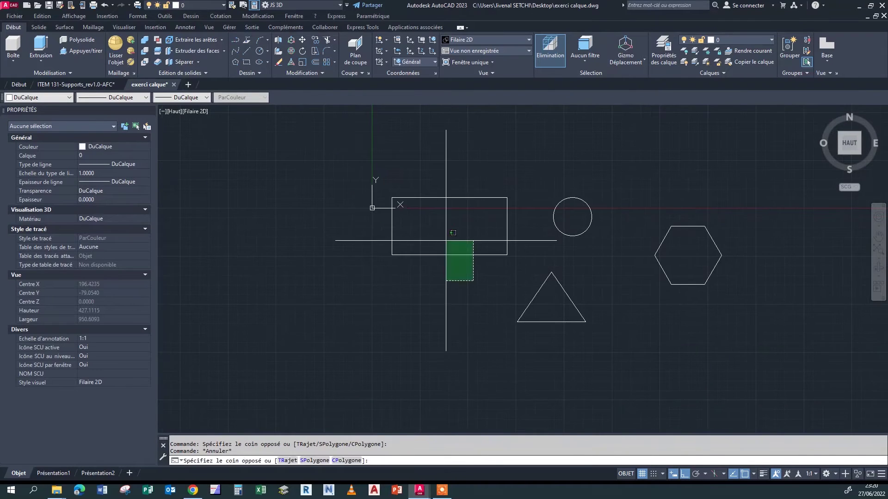
pyautogui.click(392, 238)
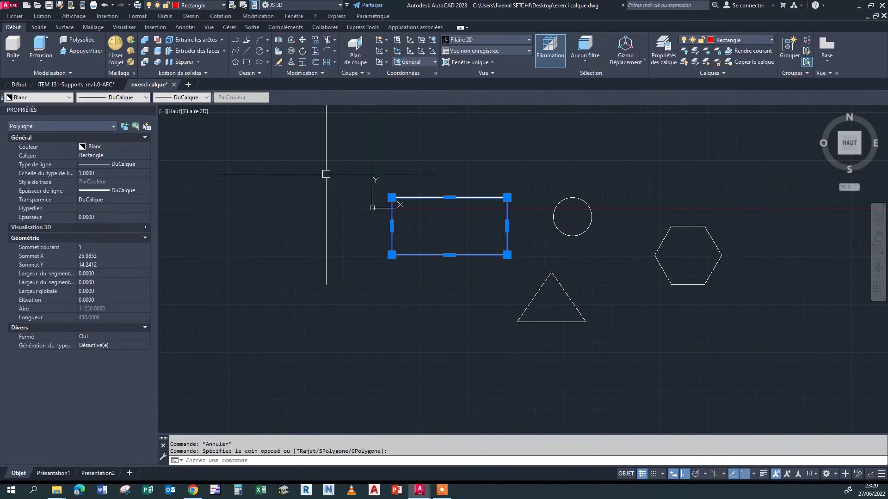
pyautogui.click(737, 42)
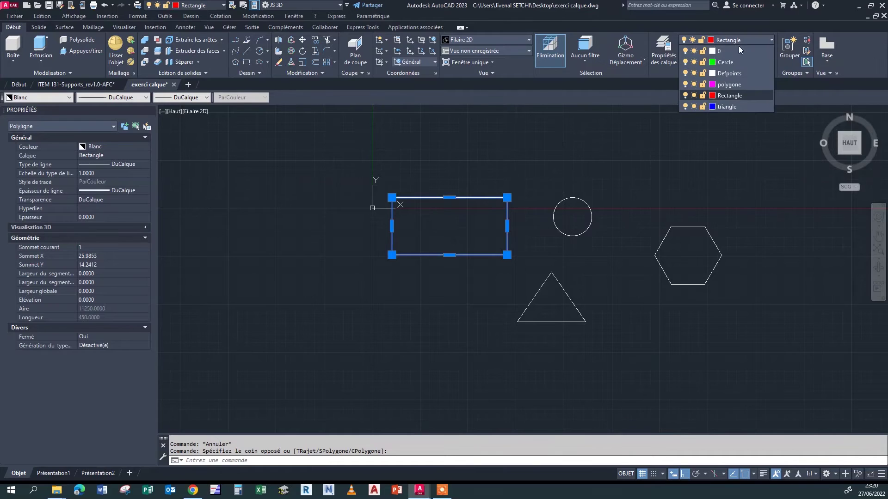
pyautogui.click(723, 96)
pyautogui.press('Escape')
pyautogui.press('Escape')
# - Assign the rectangle to layer 0 and clear the selection
pyautogui.click(547, 182)
pyautogui.click(472, 212)
pyautogui.click(737, 41)
pyautogui.click(721, 52)
pyautogui.press('Escape')
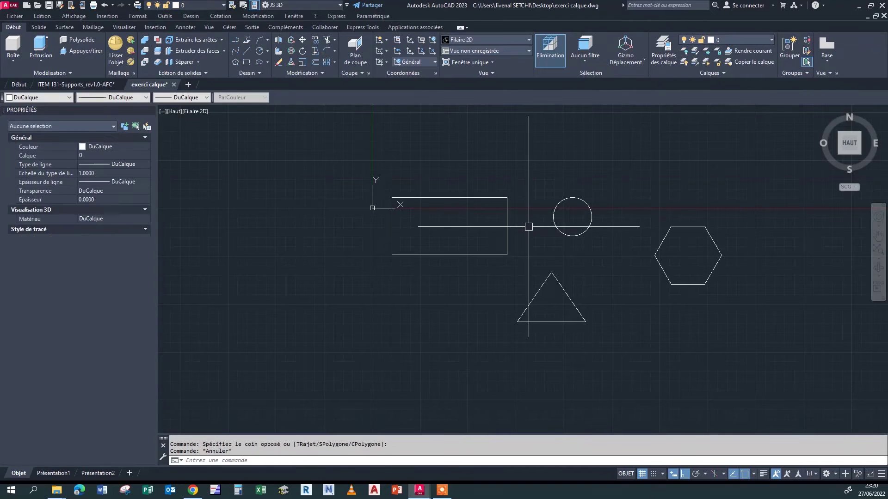
# - Assign the rectangle to the Rectangle layer and leave it deselected
pyautogui.click(526, 232)
pyautogui.click(464, 234)
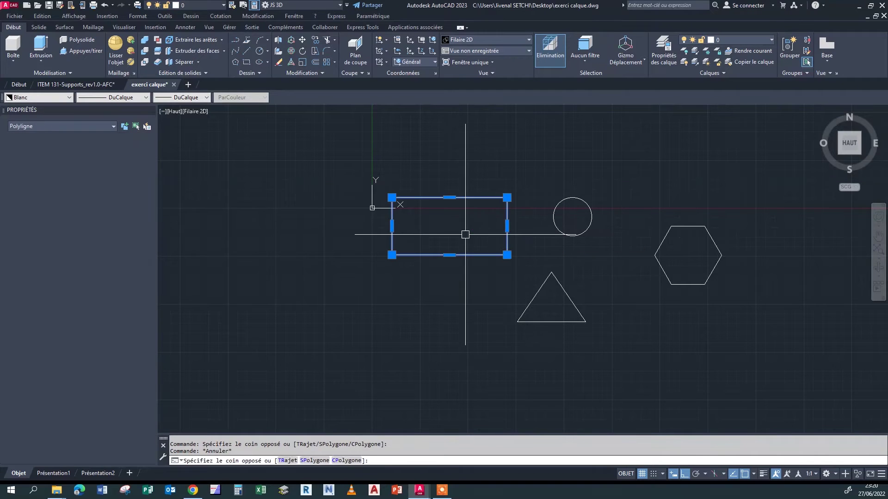
pyautogui.click(740, 41)
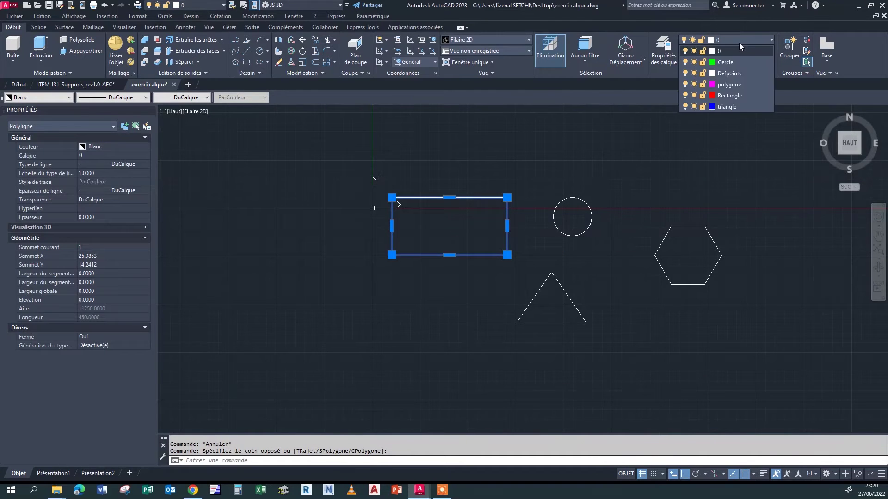
pyautogui.click(738, 98)
pyautogui.press('Escape')
pyautogui.click(480, 216)
pyautogui.click(460, 199)
pyautogui.press('Escape')
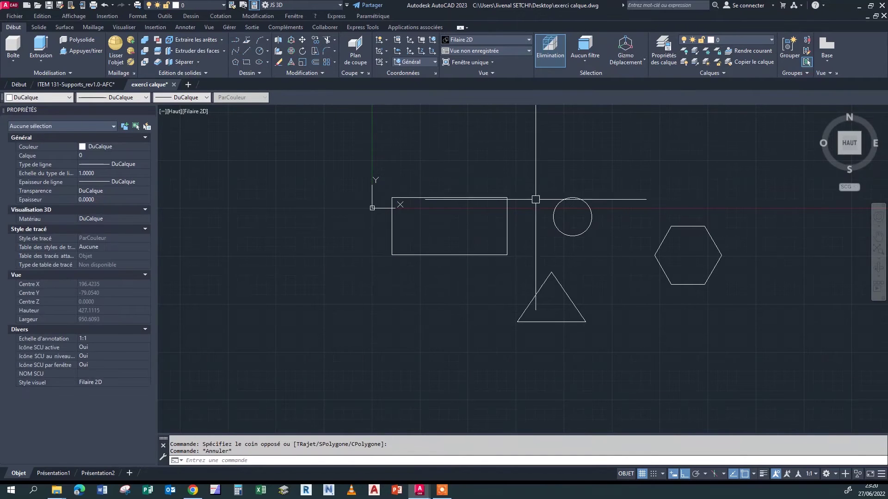
# - Set the rectangle's colour to DuCalque so it follows its layer, and clear the selection
pyautogui.click(737, 41)
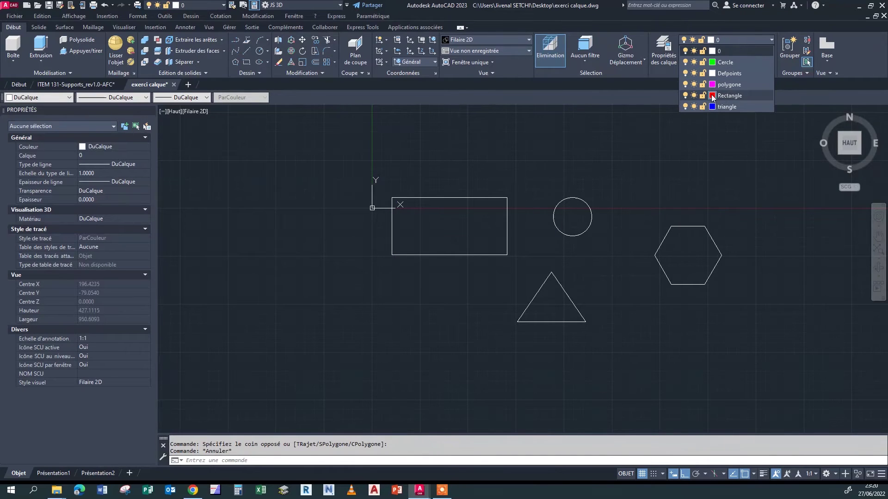
pyautogui.click(430, 190)
pyautogui.click(410, 176)
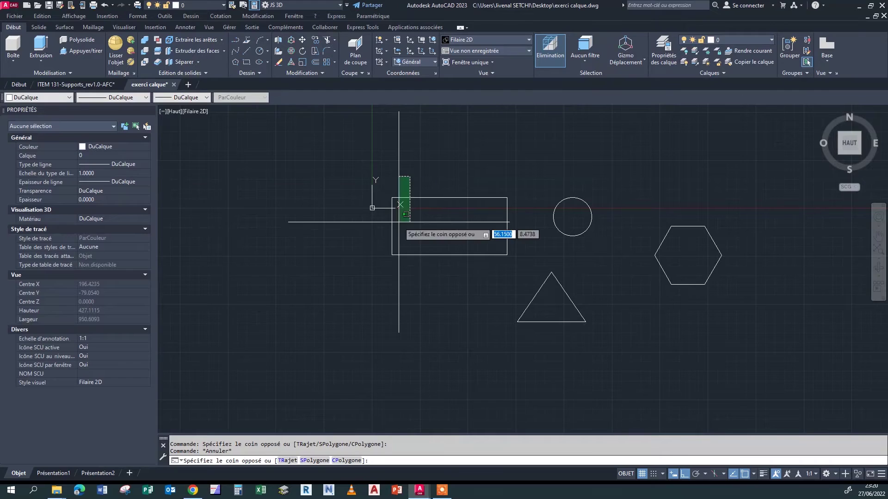
pyautogui.click(372, 253)
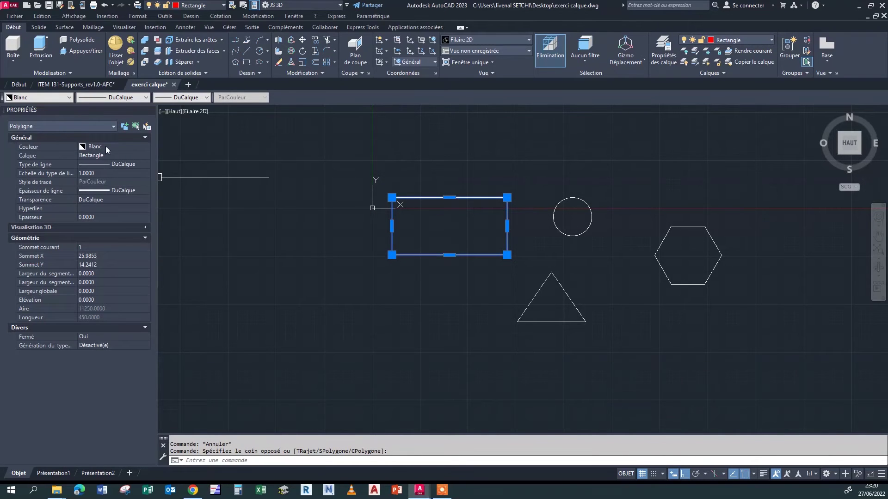
pyautogui.click(132, 148)
pyautogui.click(117, 148)
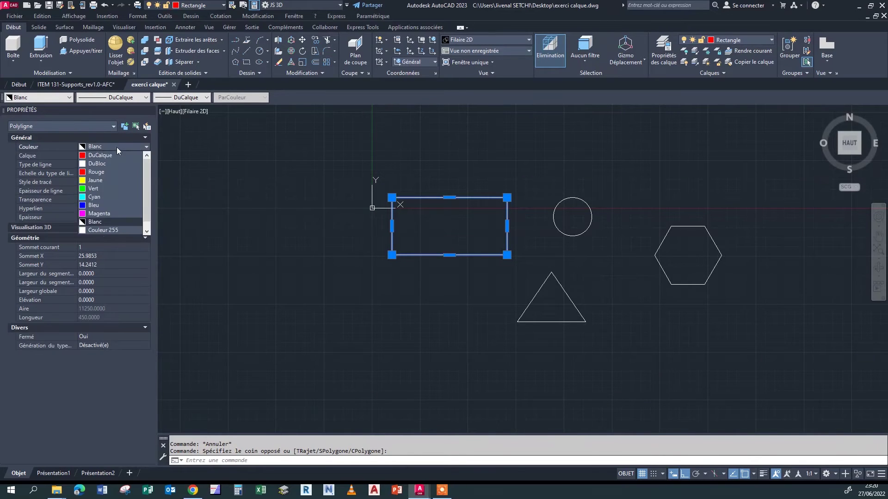
pyautogui.click(112, 155)
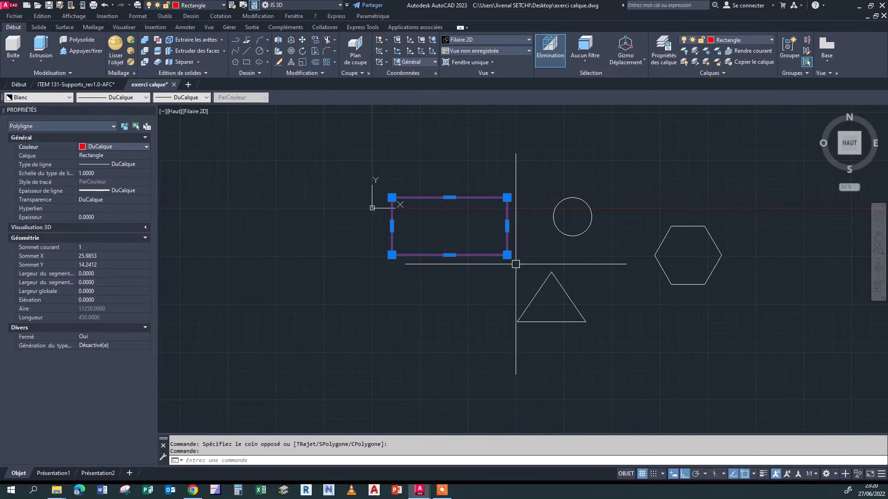
pyautogui.moveTo(511, 227); pyautogui.dragTo(506, 234, button='middle')
pyautogui.press('Escape')
# - Set the circle's colour to DuCalque and clear the selection
pyautogui.click(598, 248)
pyautogui.click(566, 206)
pyautogui.click(738, 40)
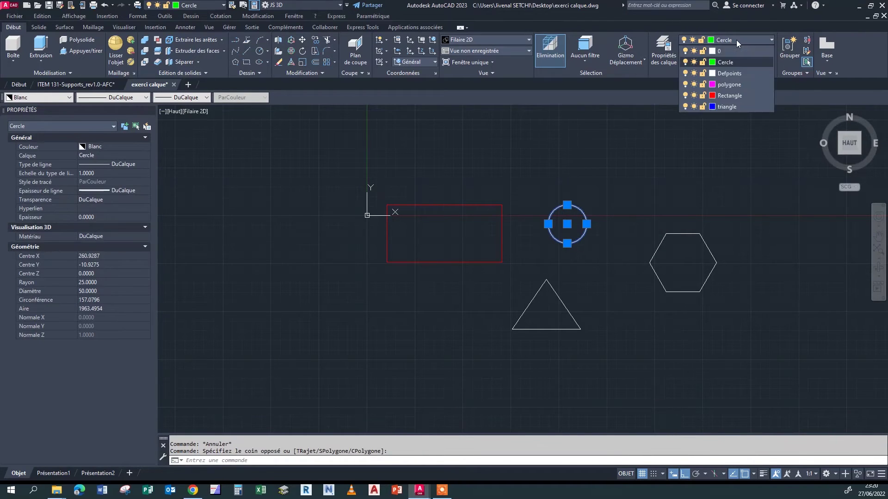
pyautogui.click(124, 147)
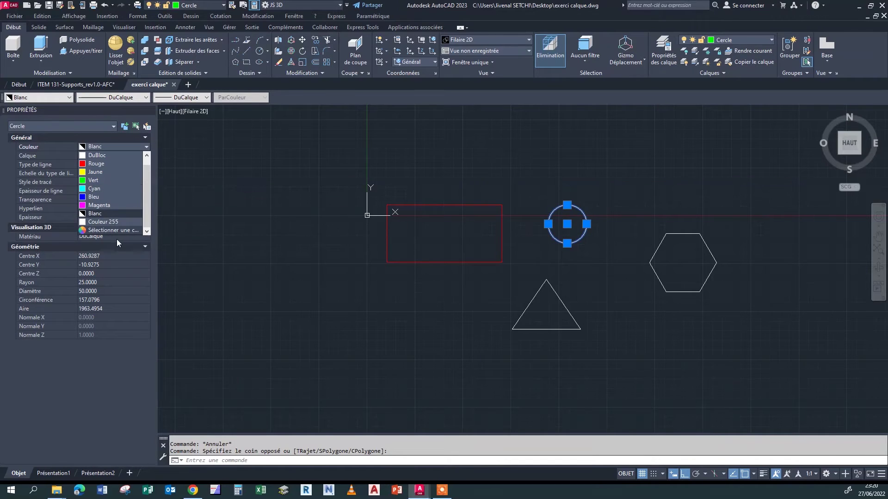
pyautogui.scroll(1, 104, 180)
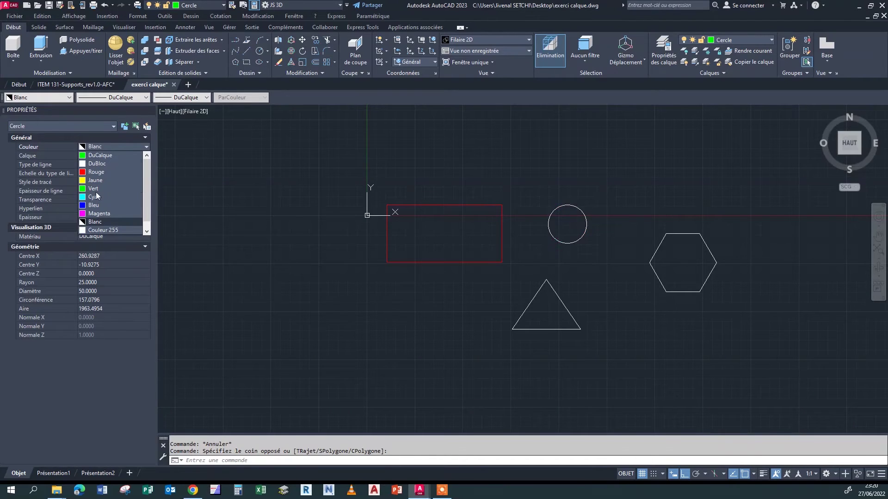
pyautogui.click(107, 155)
pyautogui.press('Escape')
# - Set the colour of the triangle's three lines to DuCalque and clear the selection
pyautogui.scroll(2, 601, 218)
pyautogui.moveTo(630, 248); pyautogui.dragTo(601, 228, button='middle')
pyautogui.scroll(-2, 601, 245)
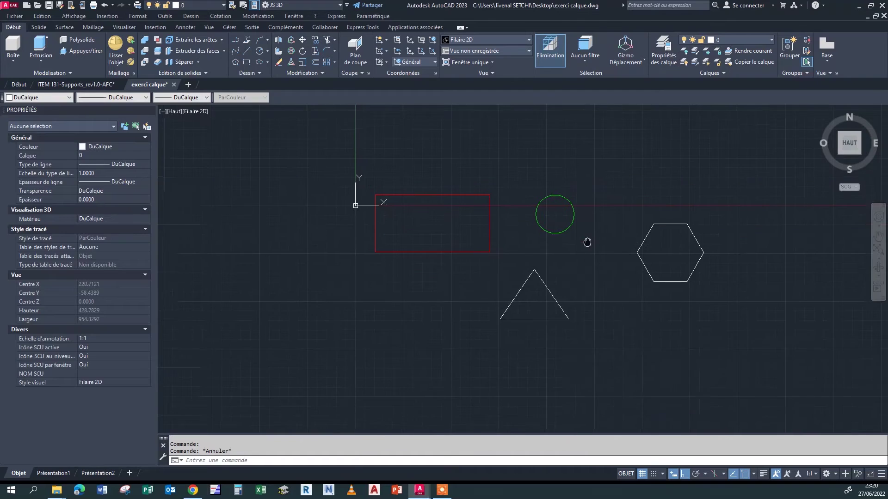
pyautogui.moveTo(586, 243); pyautogui.dragTo(519, 337)
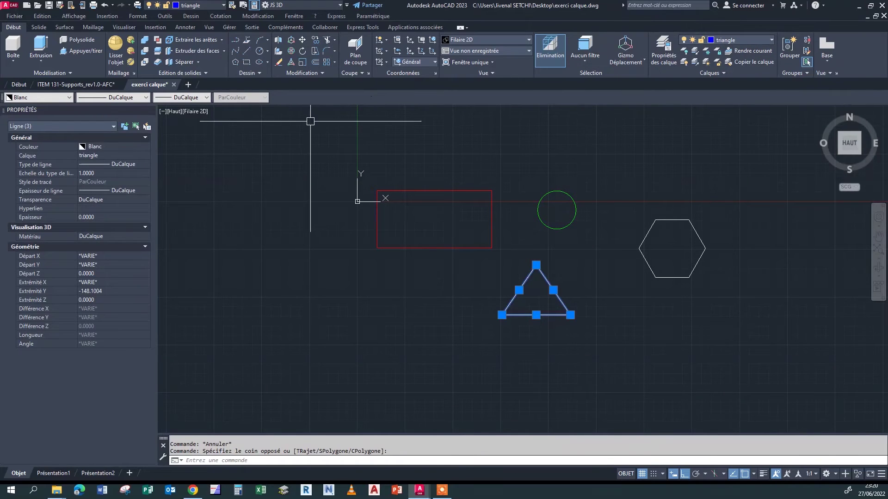
pyautogui.click(142, 147)
pyautogui.click(119, 155)
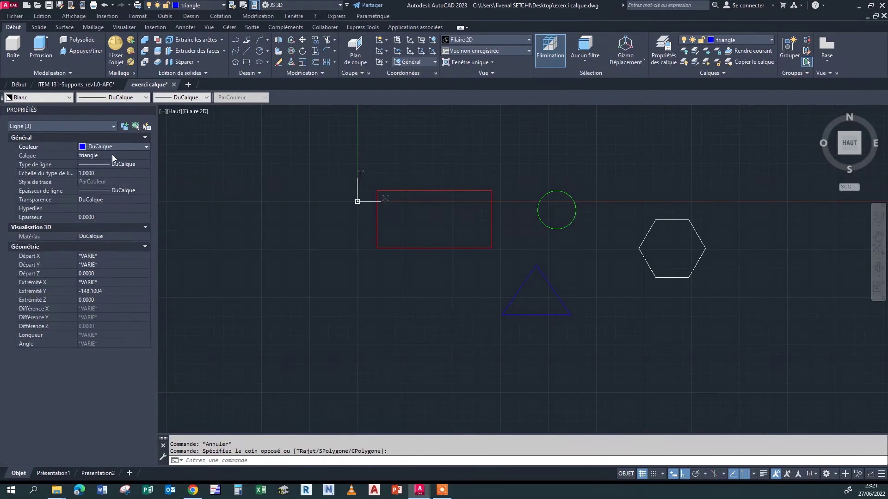
pyautogui.press('Escape')
# - Assign the hexagon to the polygone layer and clear the selection
pyautogui.moveTo(720, 203); pyautogui.dragTo(704, 219, button='middle')
pyautogui.click(704, 219)
pyautogui.click(670, 258)
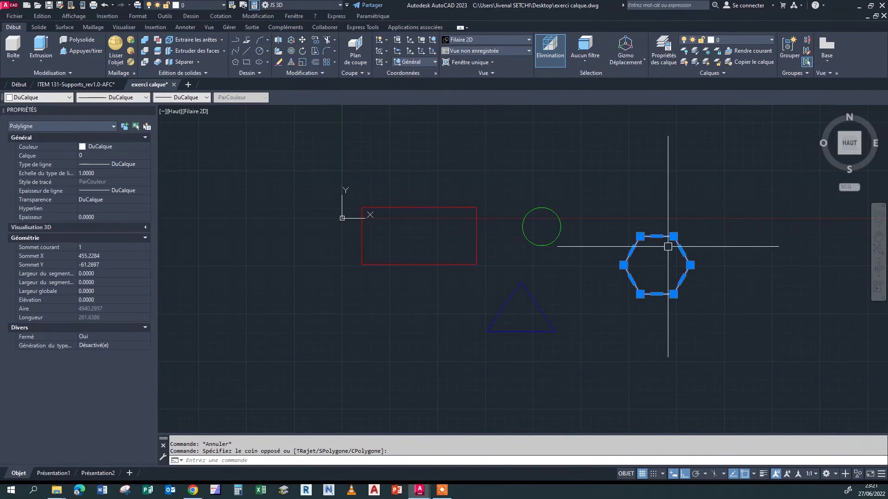
pyautogui.scroll(2, 681, 277)
pyautogui.moveTo(682, 277)
pyautogui.mouseDown(button='middle')
pyautogui.moveTo(674, 278)
pyautogui.moveTo(695, 293)
pyautogui.moveTo(713, 273)
pyautogui.mouseUp(button='middle')
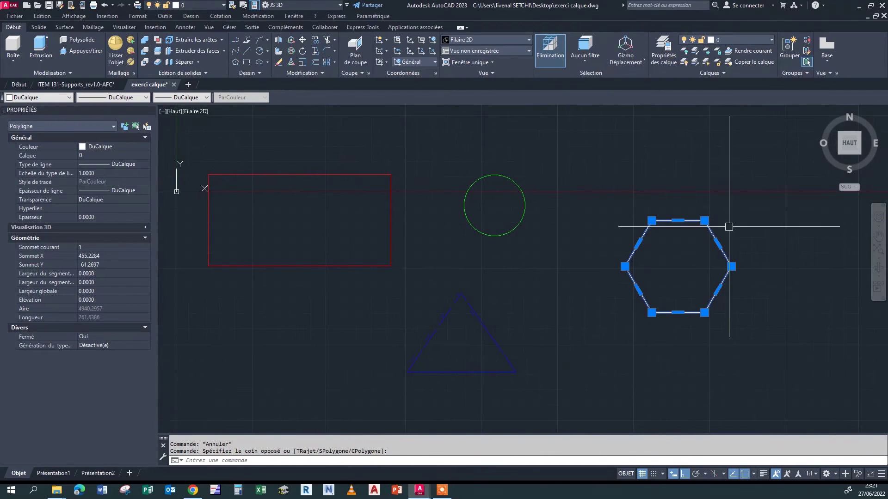
pyautogui.click(748, 38)
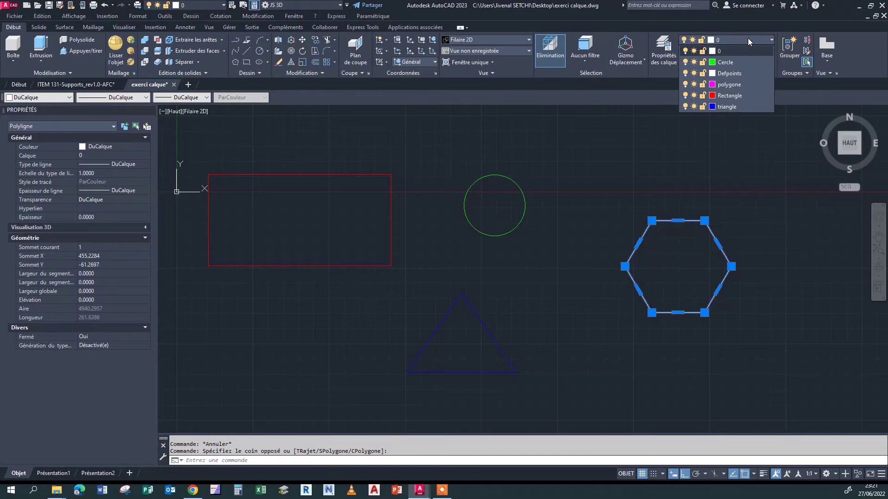
pyautogui.click(736, 86)
pyautogui.press('Escape')
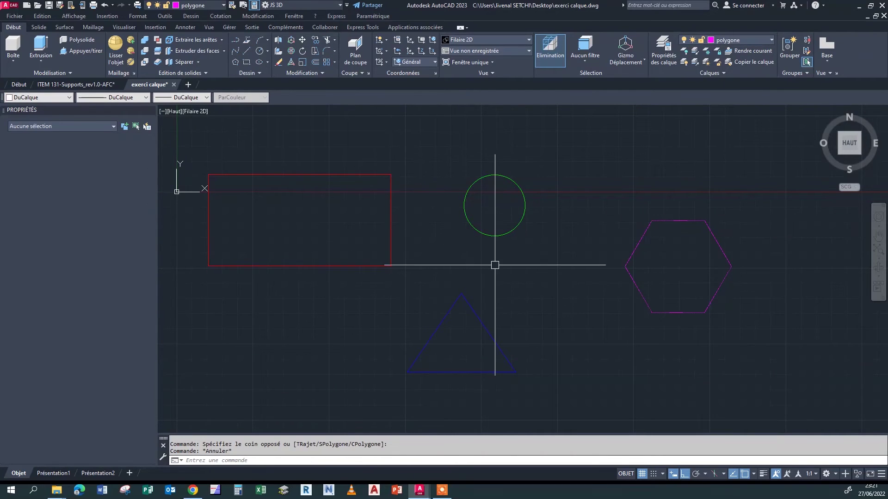
# - Examine the hexagon's linetype up close and compare it with the other shapes
pyautogui.scroll(10, 693, 268)
pyautogui.scroll(-8, 755, 216)
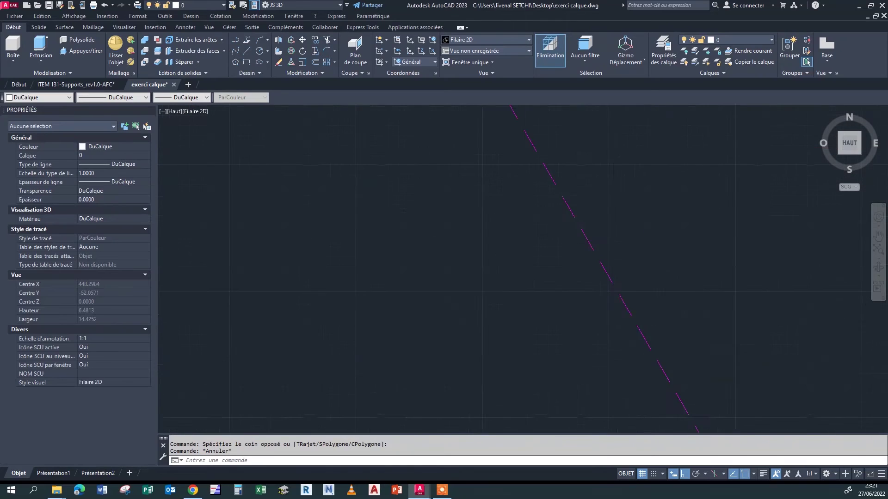
pyautogui.scroll(5, 636, 232)
pyautogui.scroll(-8, 636, 254)
pyautogui.scroll(3, 680, 236)
pyautogui.press('Escape')
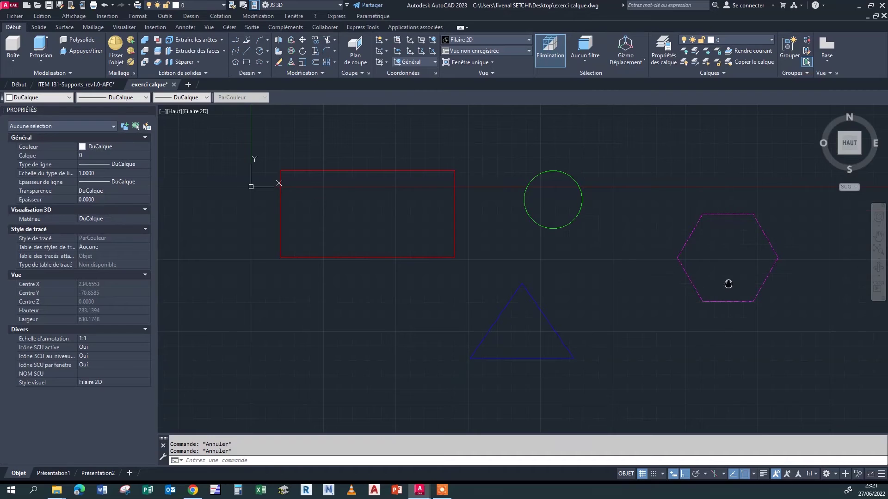
pyautogui.moveTo(703, 307); pyautogui.dragTo(725, 318, button='middle')
pyautogui.moveTo(634, 278); pyautogui.dragTo(623, 264, button='middle')
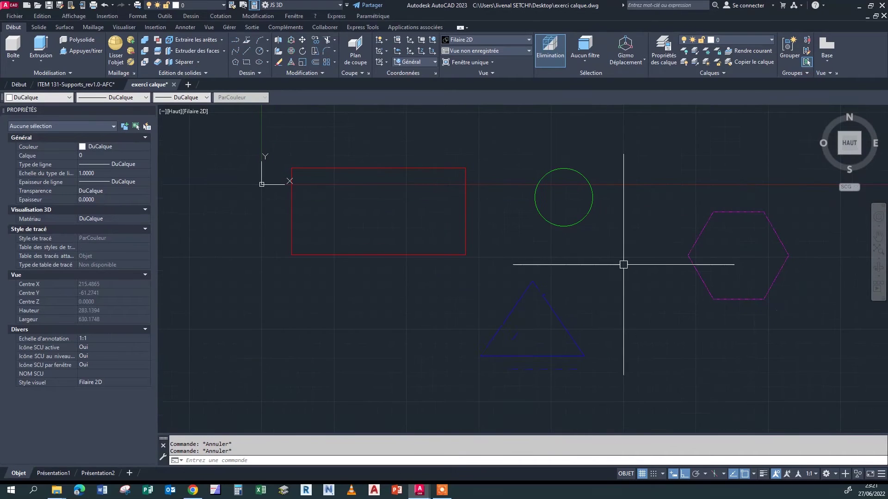
pyautogui.moveTo(642, 321); pyautogui.dragTo(650, 328, button='middle')
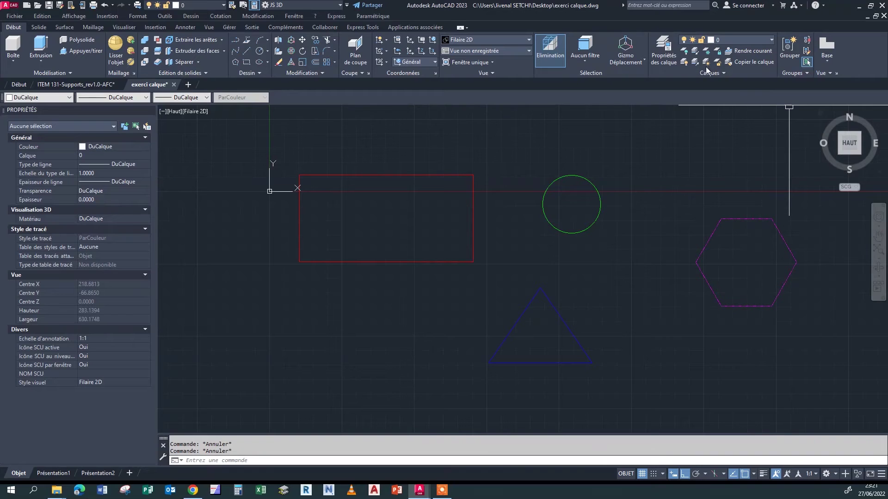
# - Turn off the layers of the hexagon, circle, triangle and rectangle by picking each shape, and turn all layers back on
pyautogui.click(685, 53)
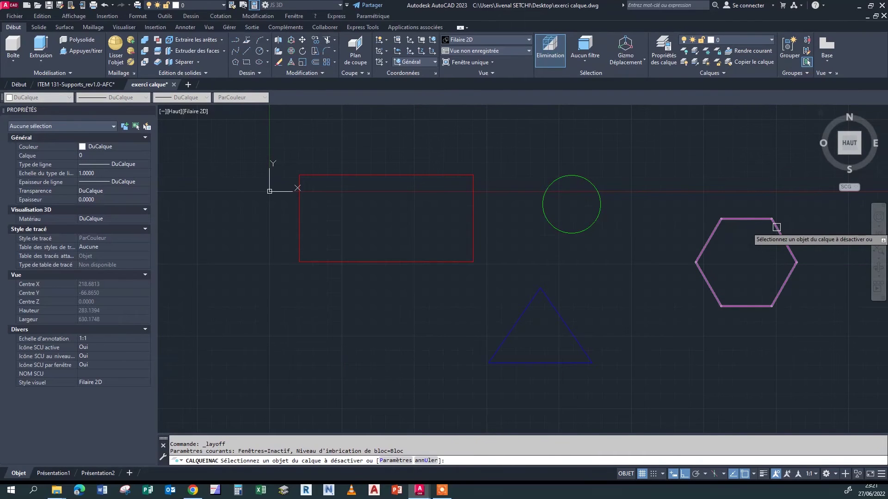
pyautogui.click(777, 227)
pyautogui.click(592, 226)
pyautogui.click(554, 320)
pyautogui.click(474, 261)
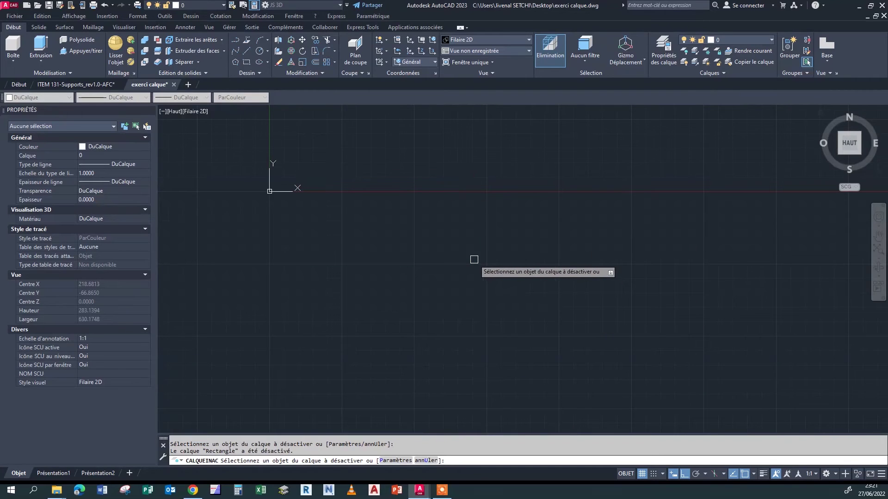
pyautogui.press('Escape')
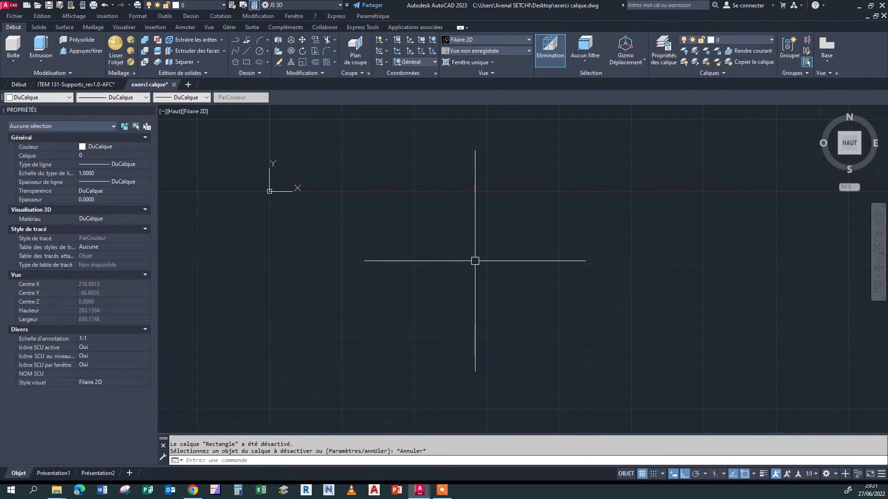
pyautogui.click(683, 64)
pyautogui.moveTo(646, 291)
pyautogui.mouseDown(button='middle')
pyautogui.moveTo(618, 298)
pyautogui.moveTo(626, 286)
pyautogui.mouseUp(button='middle')
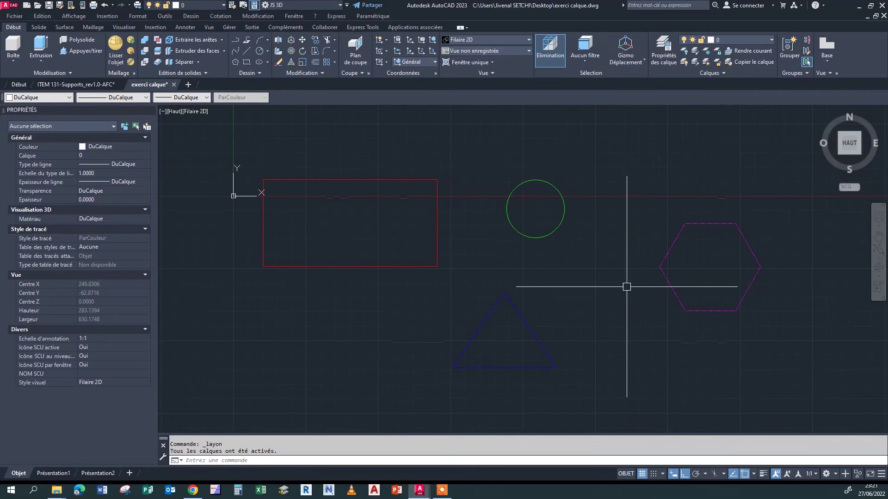
# - Open the layer properties manager and compare the layers in the "mes calques" and "Tous les calques utilisés" filters
pyautogui.click(666, 59)
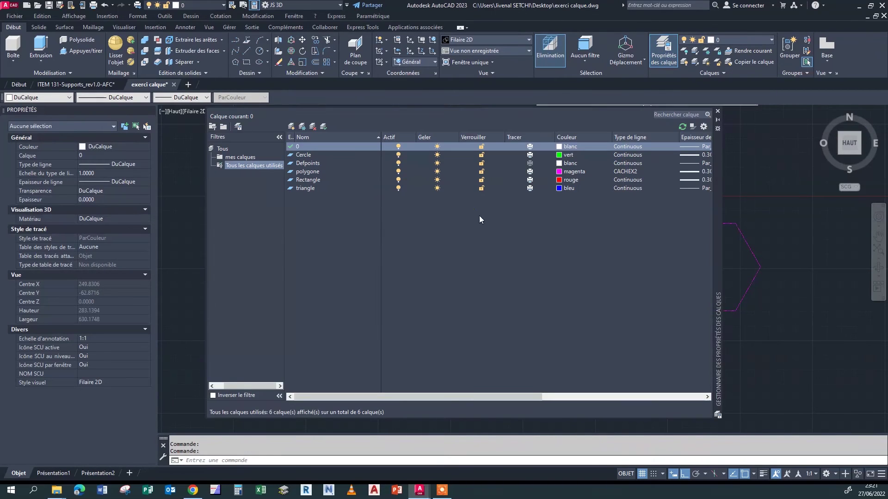
pyautogui.click(233, 158)
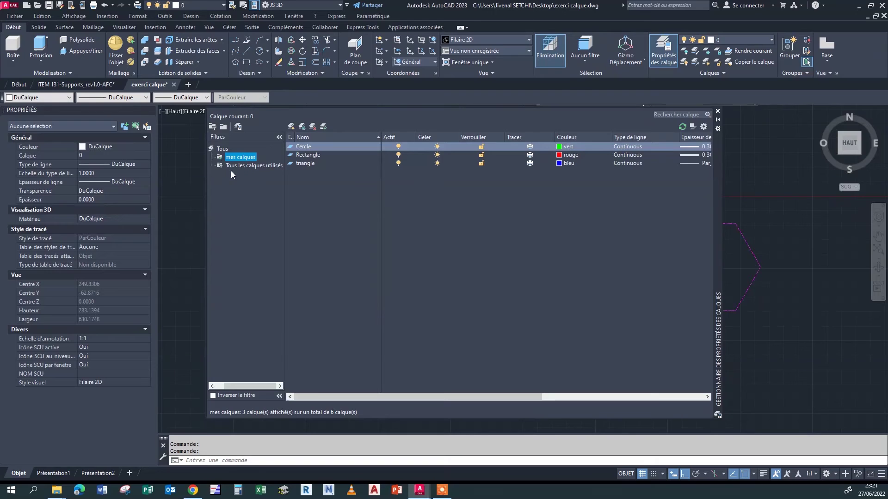
pyautogui.click(249, 166)
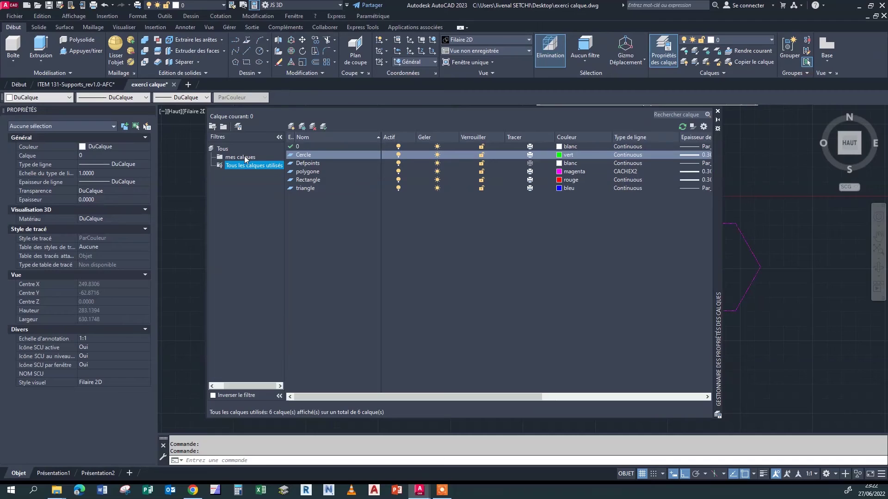
pyautogui.click(244, 156)
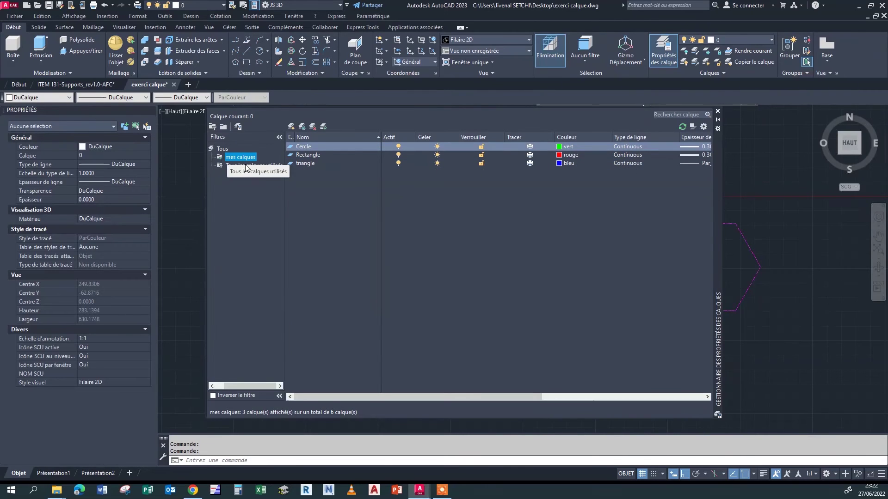
pyautogui.click(259, 166)
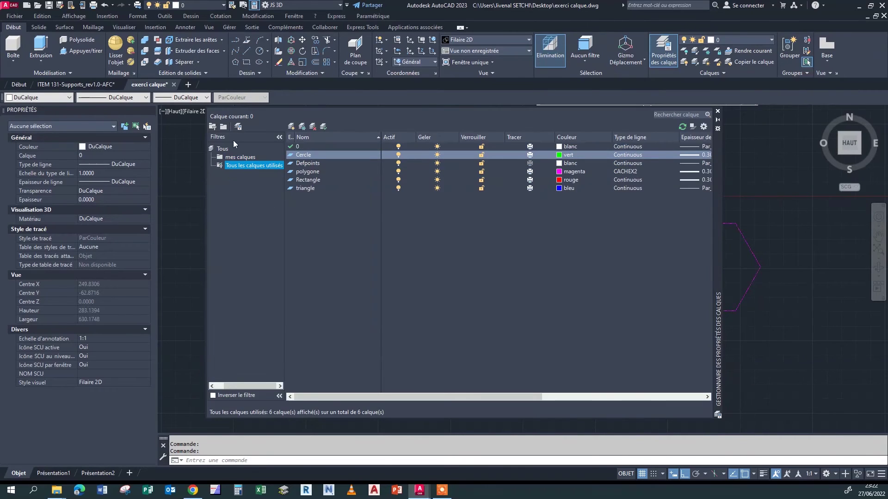
pyautogui.click(242, 158)
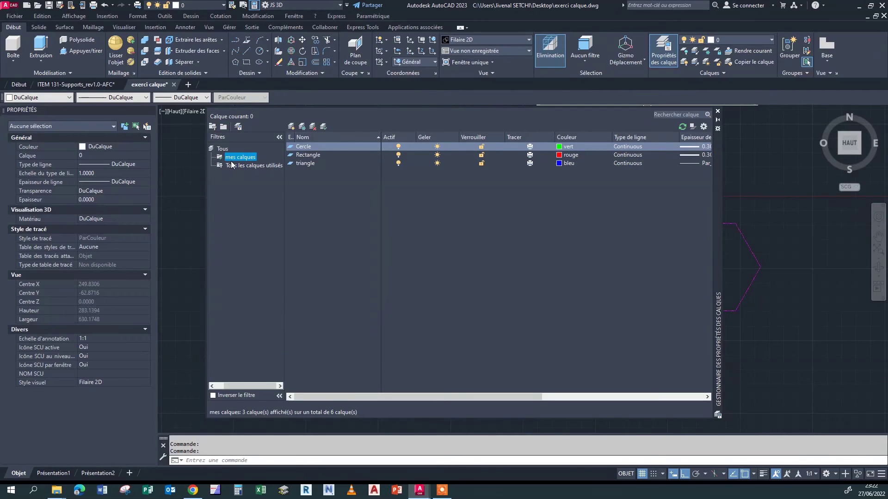
# - Add the polygone layer from the used layers to the "mes calques" group filter and display that group
pyautogui.click(252, 166)
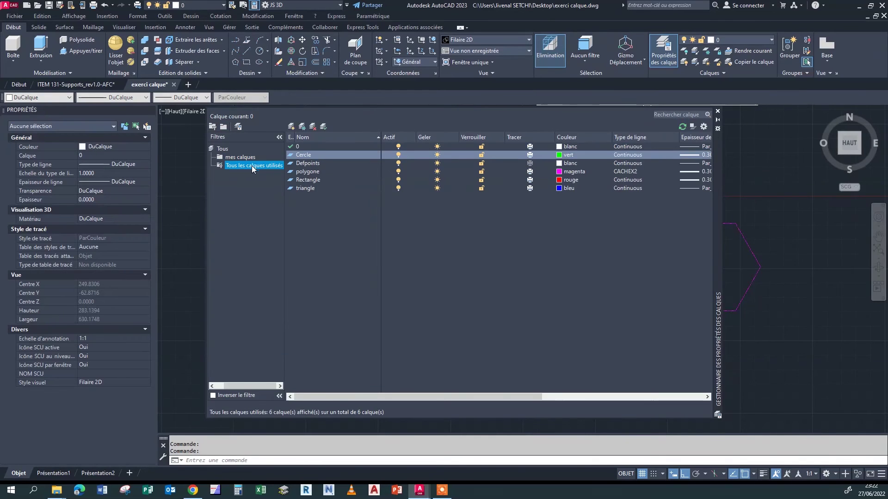
pyautogui.click(310, 173)
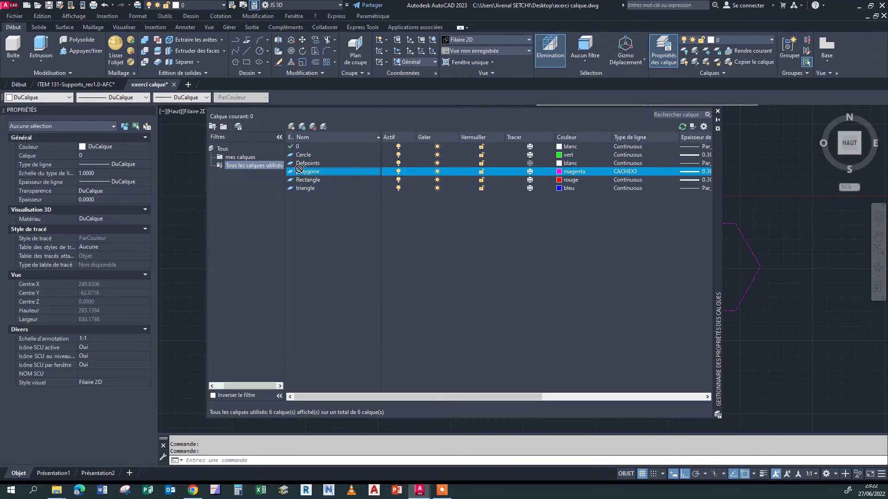
pyautogui.click(249, 159)
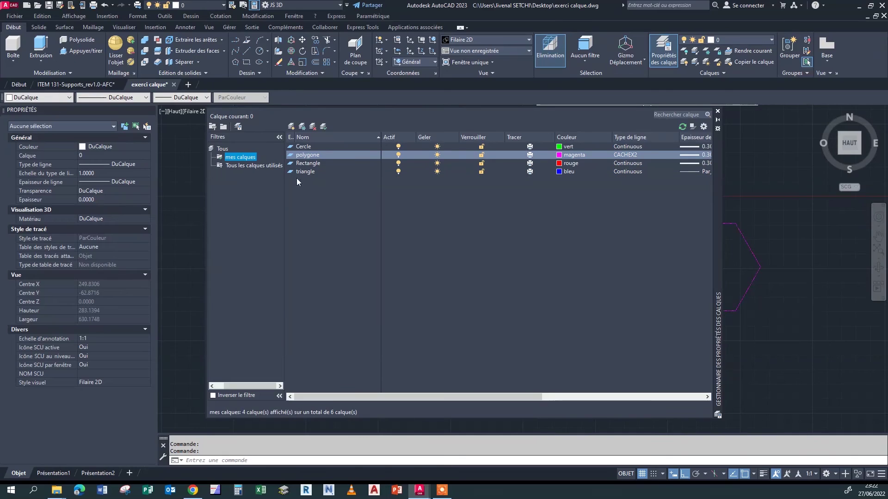
# - Compare the layers in the "mes calques" group with those in the "Tous les calques utilisés" filter
pyautogui.click(312, 147)
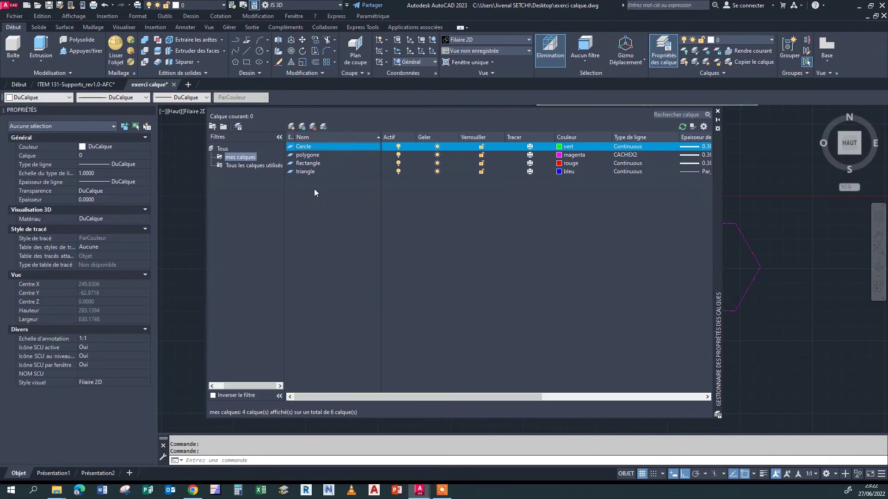
pyautogui.click(248, 166)
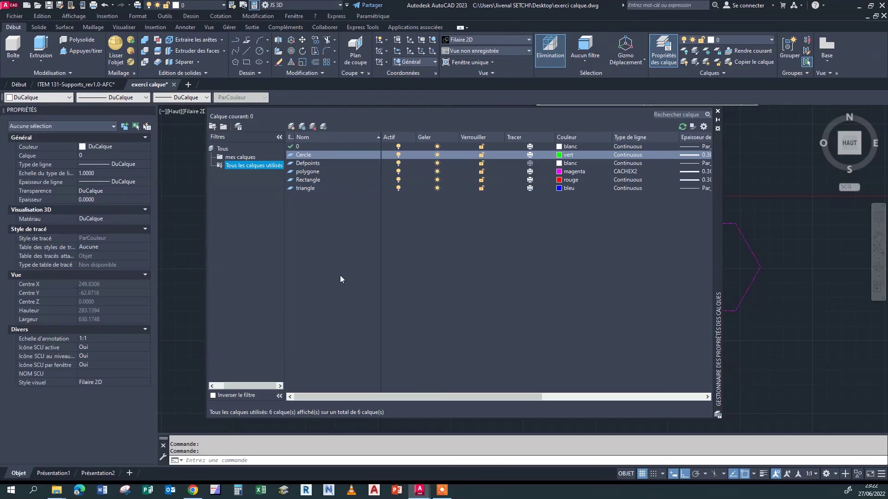
pyautogui.click(322, 217)
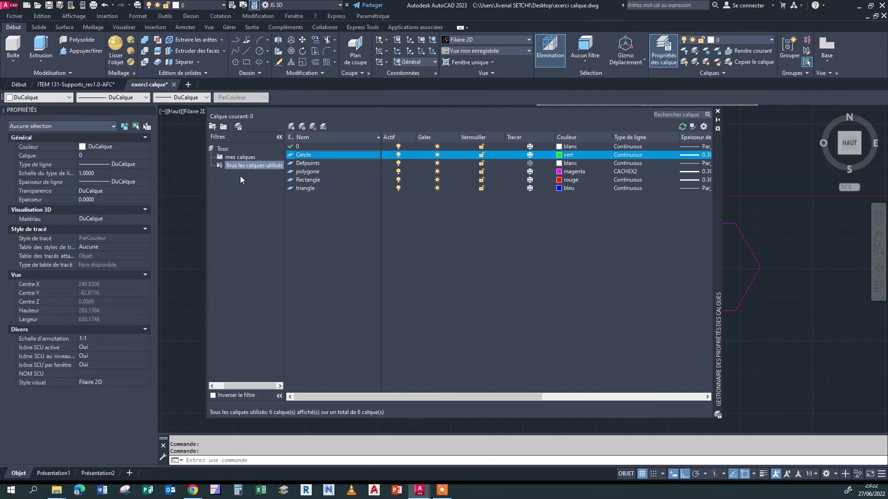
# - Create an additional layer group filter alongside "mes calques" and display the "mes calques" group again
pyautogui.click(243, 158)
pyautogui.click(223, 127)
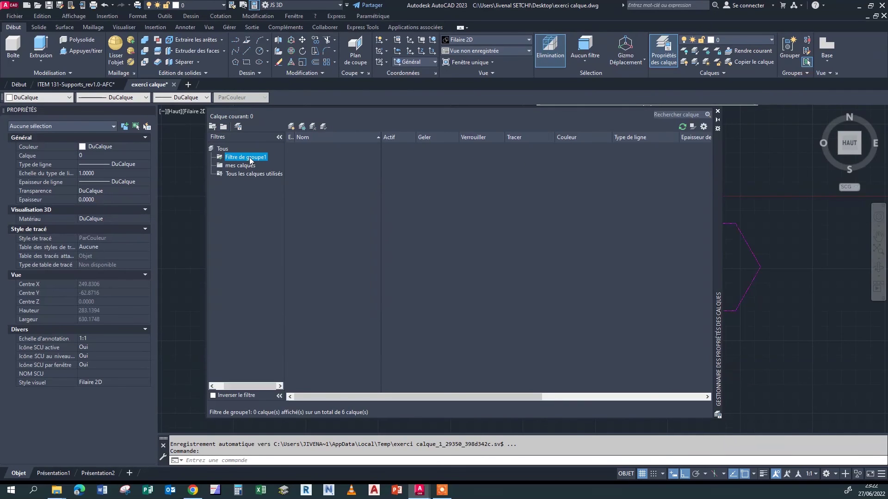
pyautogui.click(248, 166)
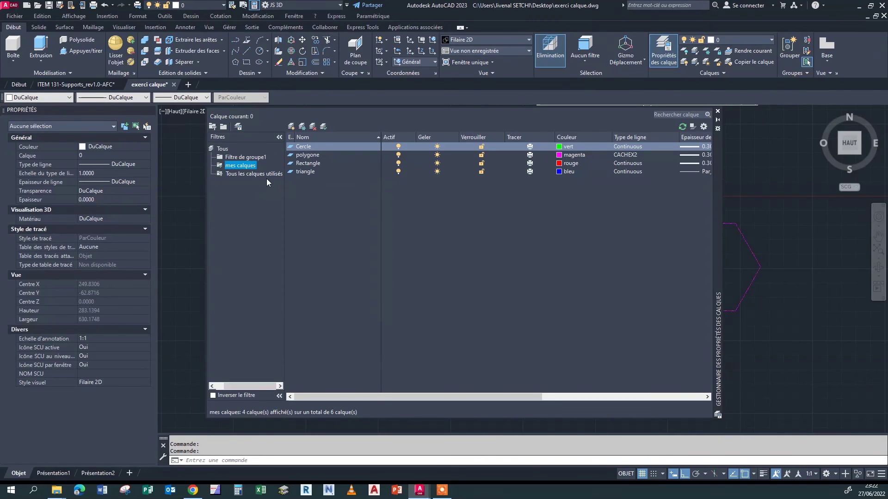
# - View the "Tous les calques utilisés" filter, return to "mes calques" and close the layer properties manager
pyautogui.click(253, 175)
pyautogui.click(245, 167)
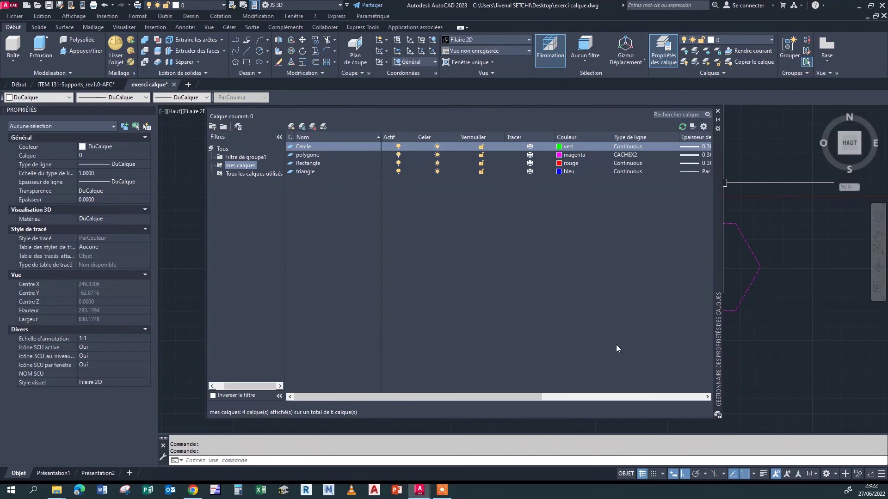
pyautogui.moveTo(393, 398); pyautogui.dragTo(382, 371)
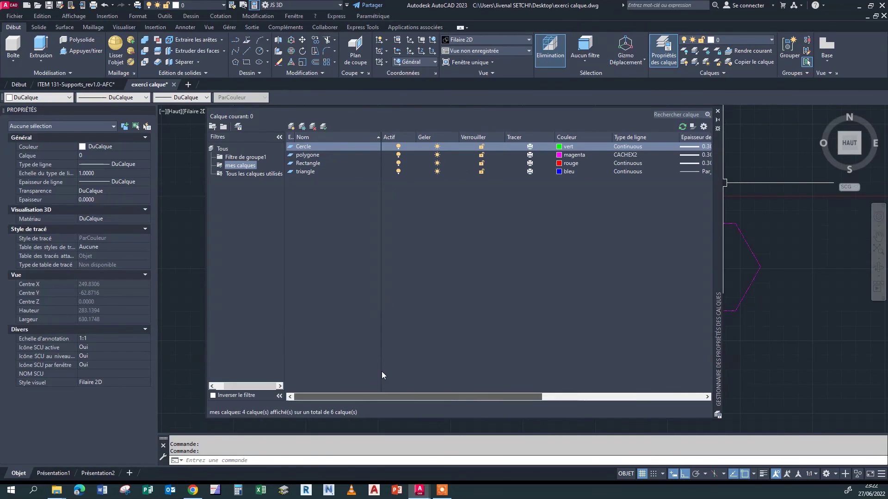
pyautogui.click(717, 111)
pyautogui.moveTo(537, 220)
pyautogui.mouseDown(button='middle')
pyautogui.moveTo(559, 222)
pyautogui.moveTo(523, 224)
pyautogui.mouseUp(button='middle')
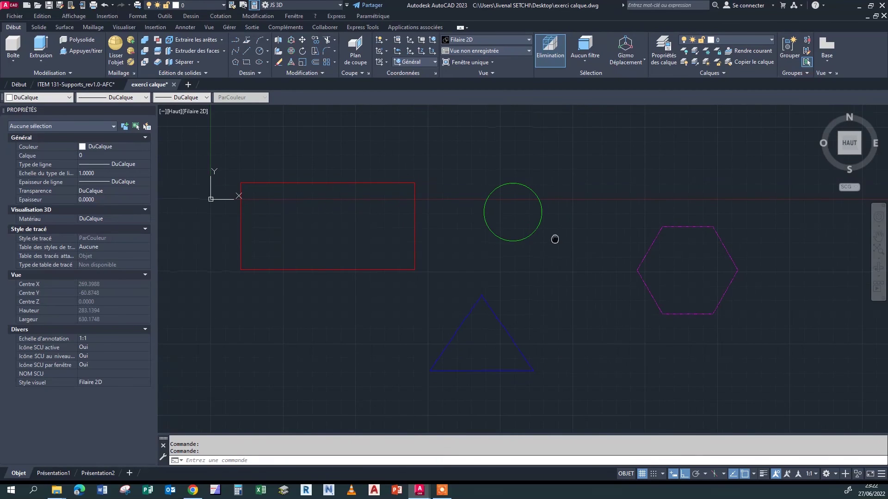
pyautogui.moveTo(384, 180); pyautogui.dragTo(403, 186, button='middle')
pyautogui.moveTo(378, 153); pyautogui.dragTo(389, 154, button='middle')
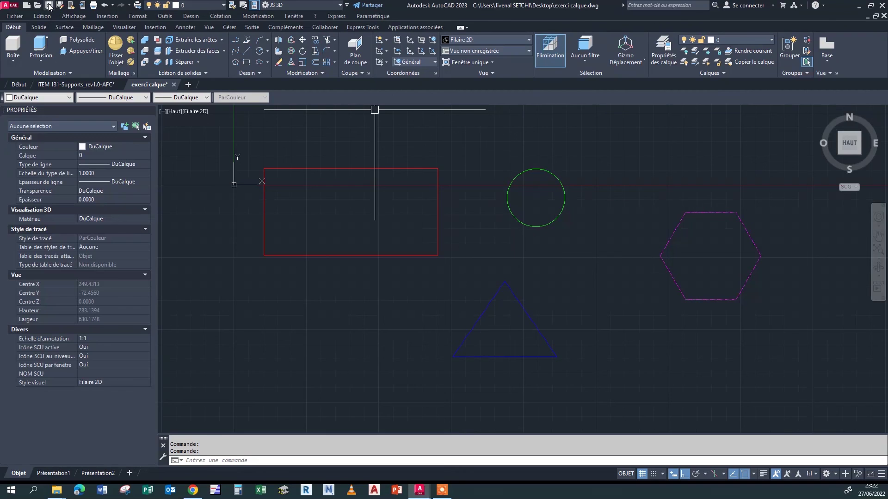
pyautogui.moveTo(606, 188); pyautogui.dragTo(611, 202, button='middle')
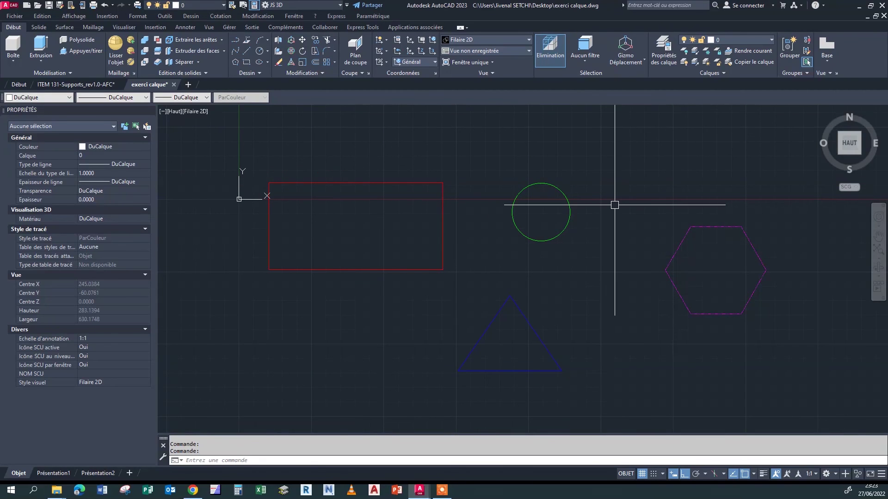